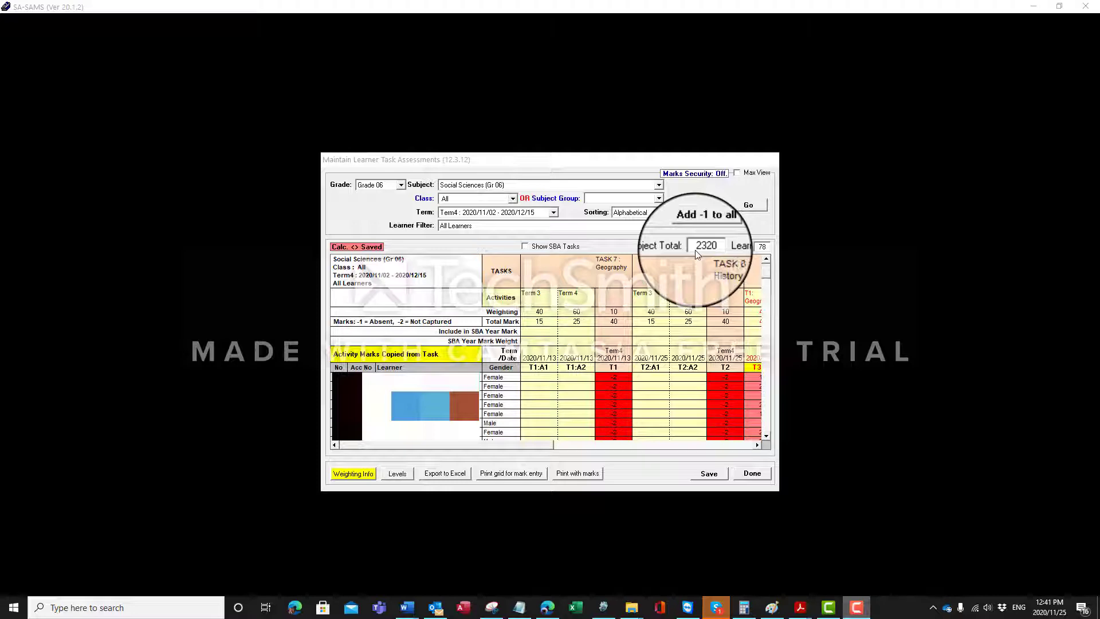
# Review the Grade 06 Social Sciences Term 4 mark grid in maximised view with SBA tasks shown, and close it
pyautogui.click(737, 176)
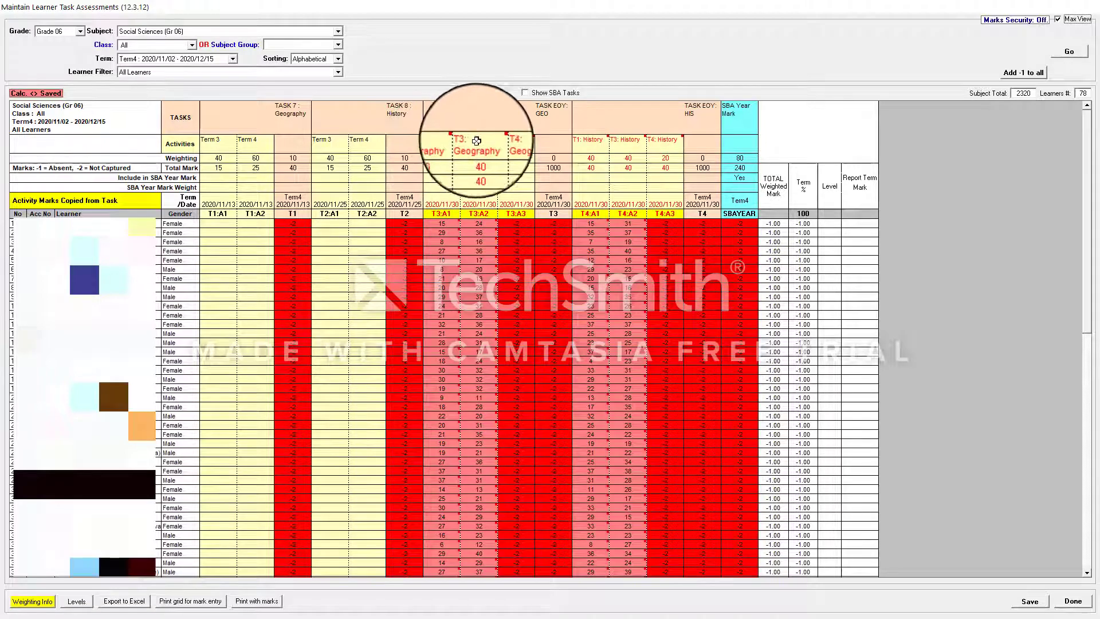
pyautogui.click(525, 93)
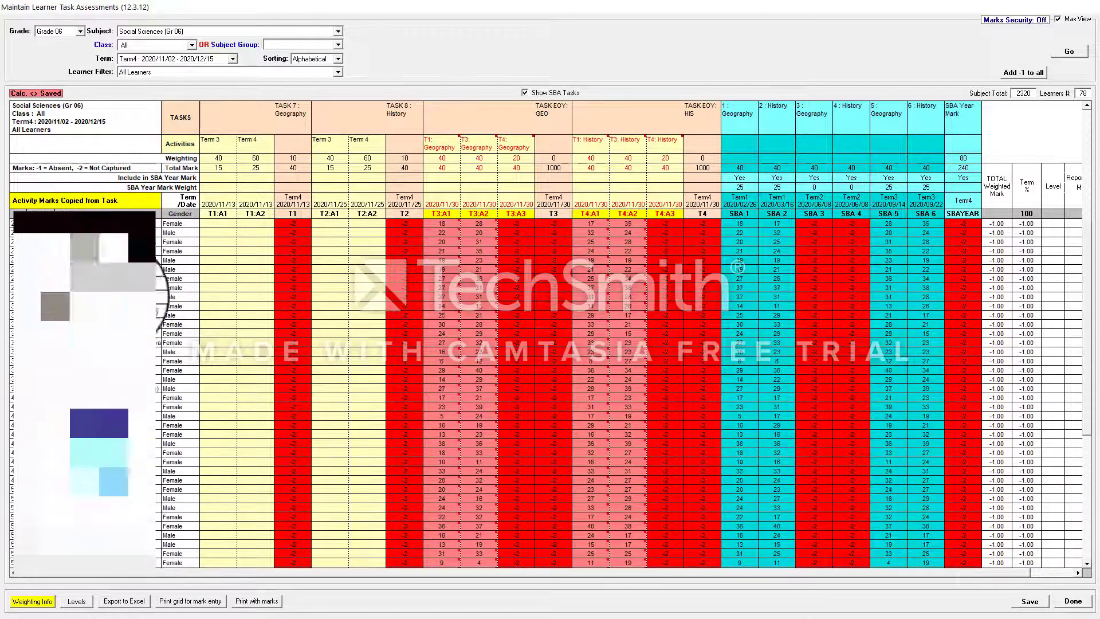
pyautogui.scroll(-10, 124, 312)
pyautogui.scroll(10, 123, 312)
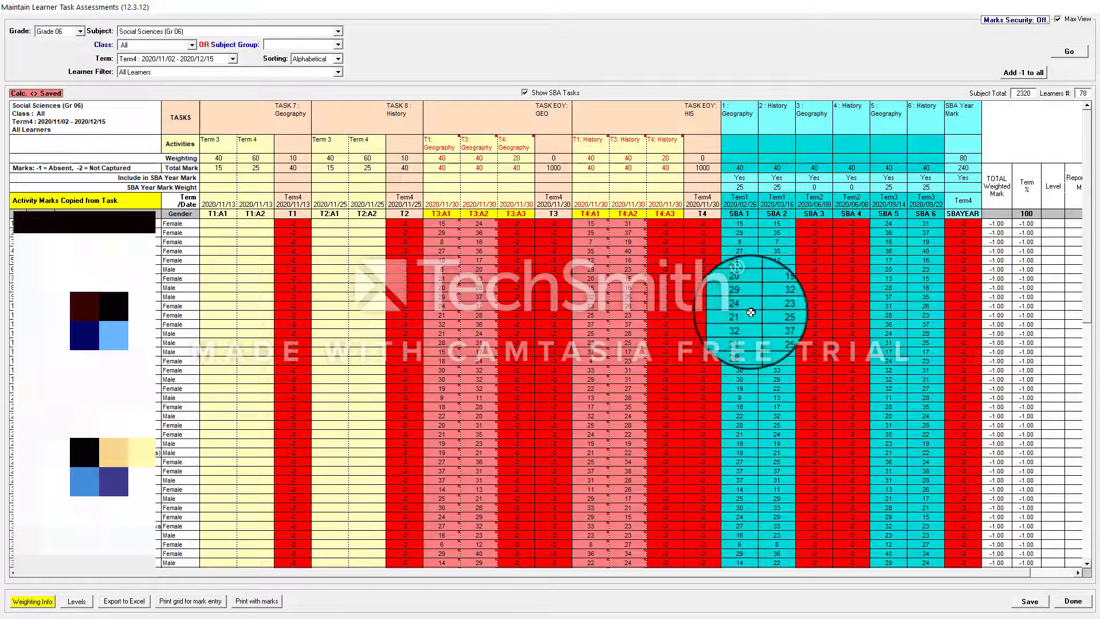
pyautogui.click(1074, 602)
pyautogui.click(733, 471)
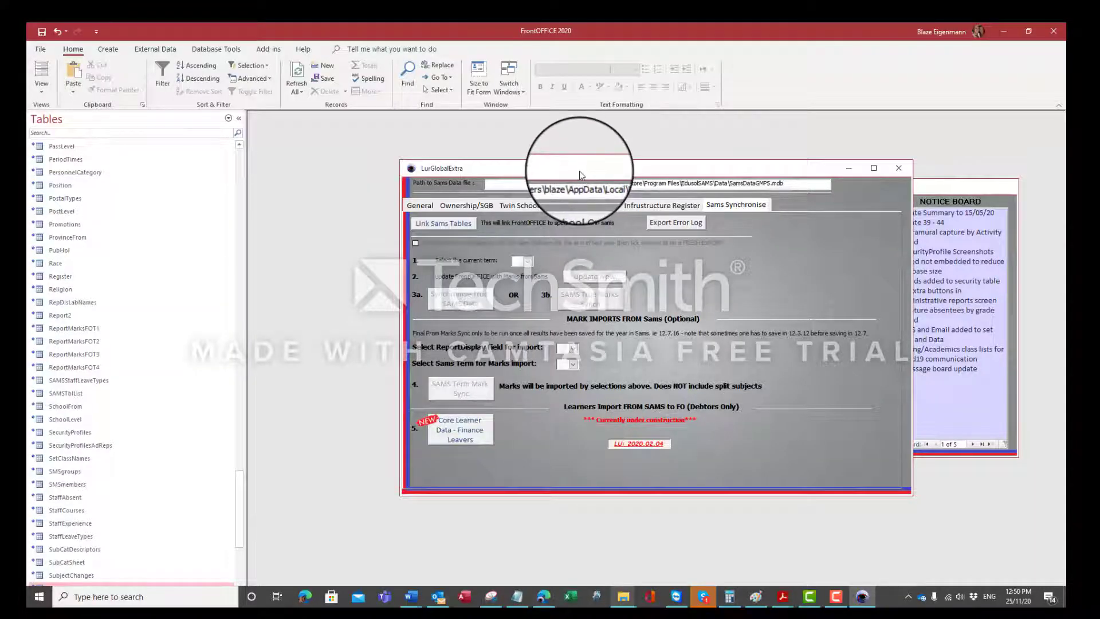
# In the FrontOFFICE 2020 database, check the SAMS data path ending in SamsDataGMPS.mdb and link the SAMS tables
pyautogui.moveTo(579, 170); pyautogui.dragTo(584, 174)
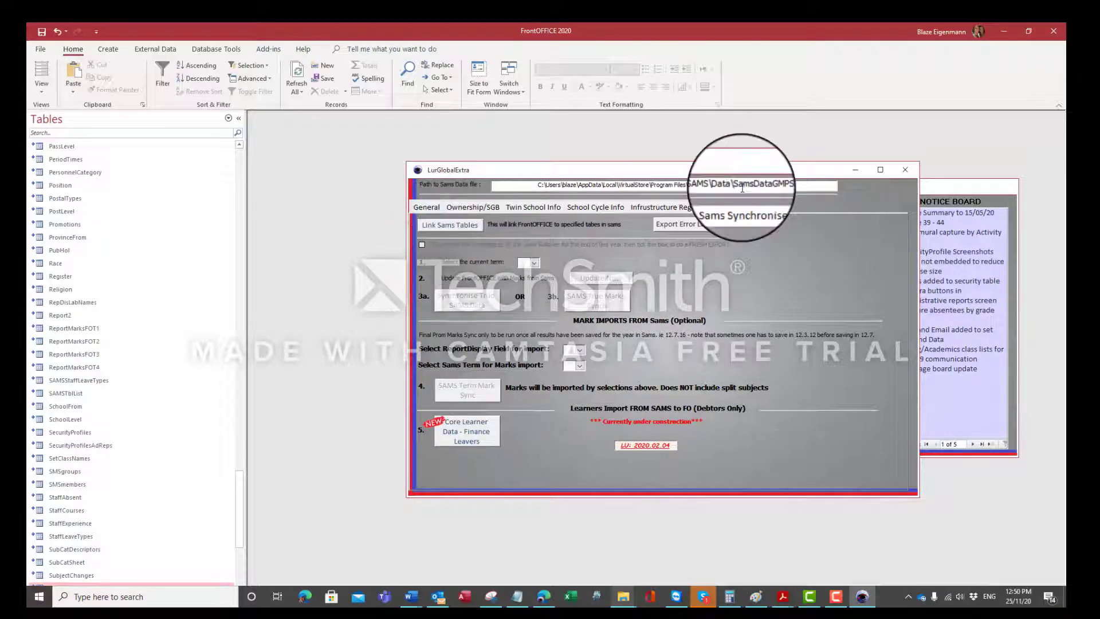
pyautogui.moveTo(738, 186); pyautogui.dragTo(799, 182)
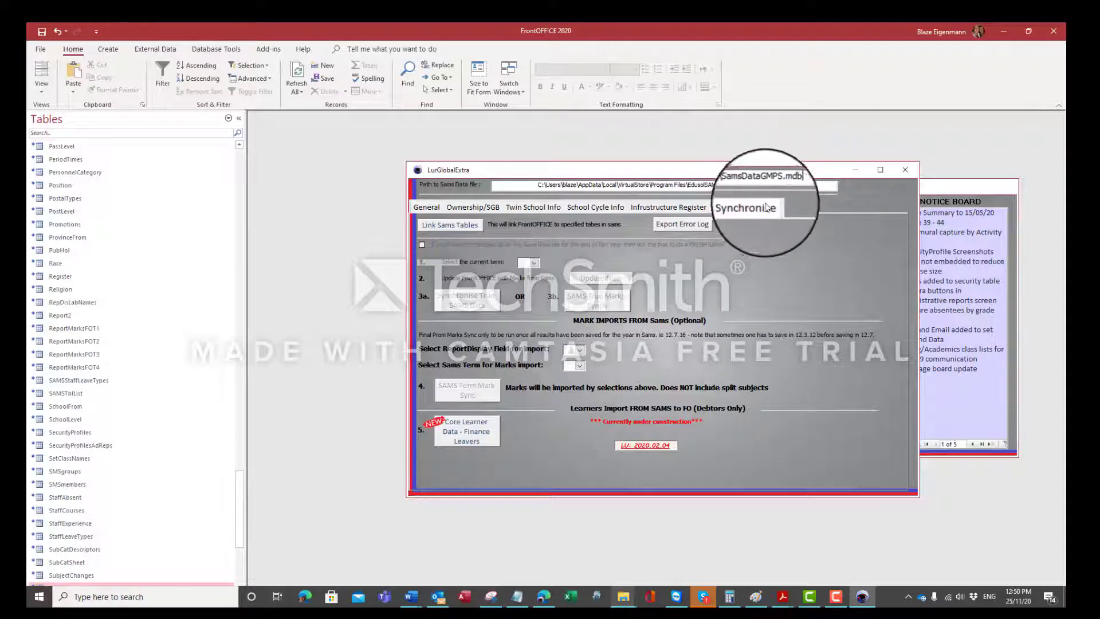
pyautogui.click(449, 224)
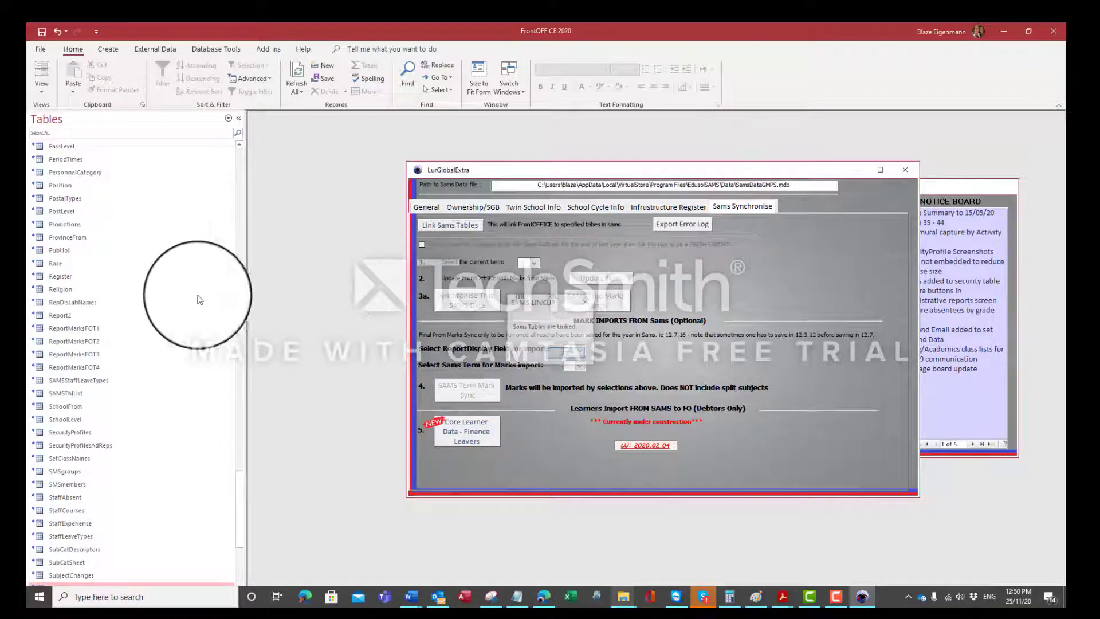
# Filter the database's table list to the names containing "SAMSsubject"
pyautogui.click(93, 132)
pyautogui.write('S')
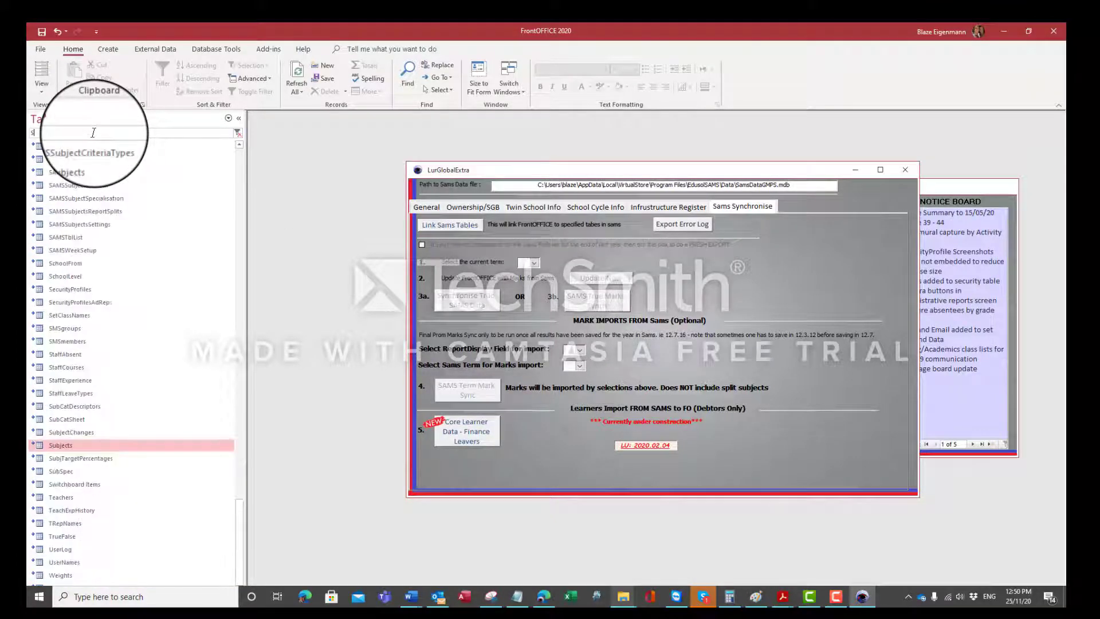
pyautogui.write('AMS')
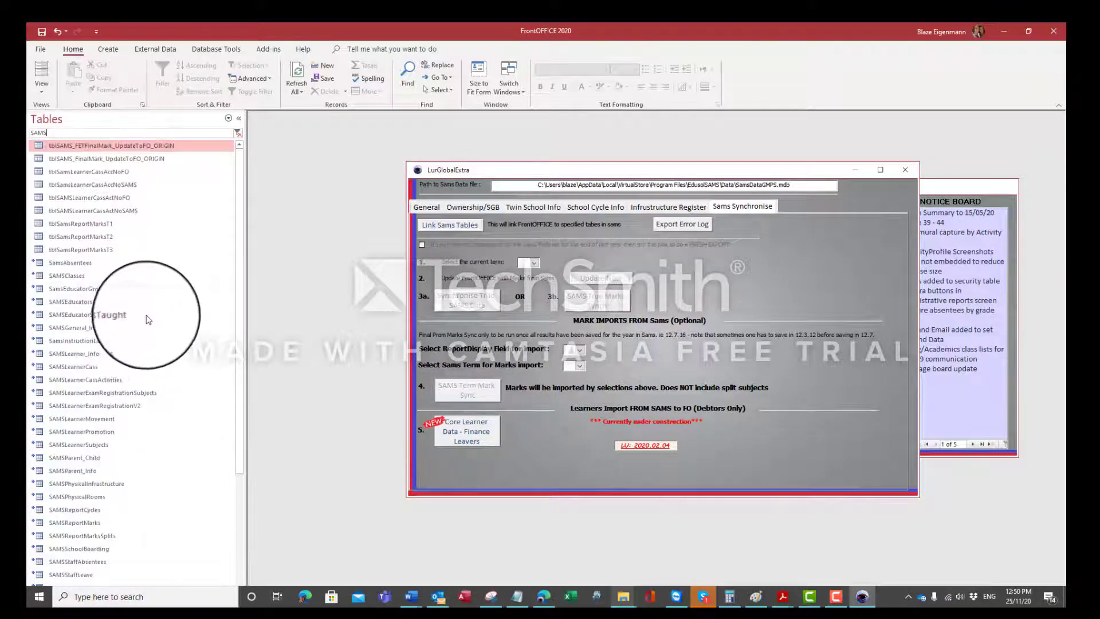
pyautogui.moveTo(240, 300); pyautogui.dragTo(243, 406)
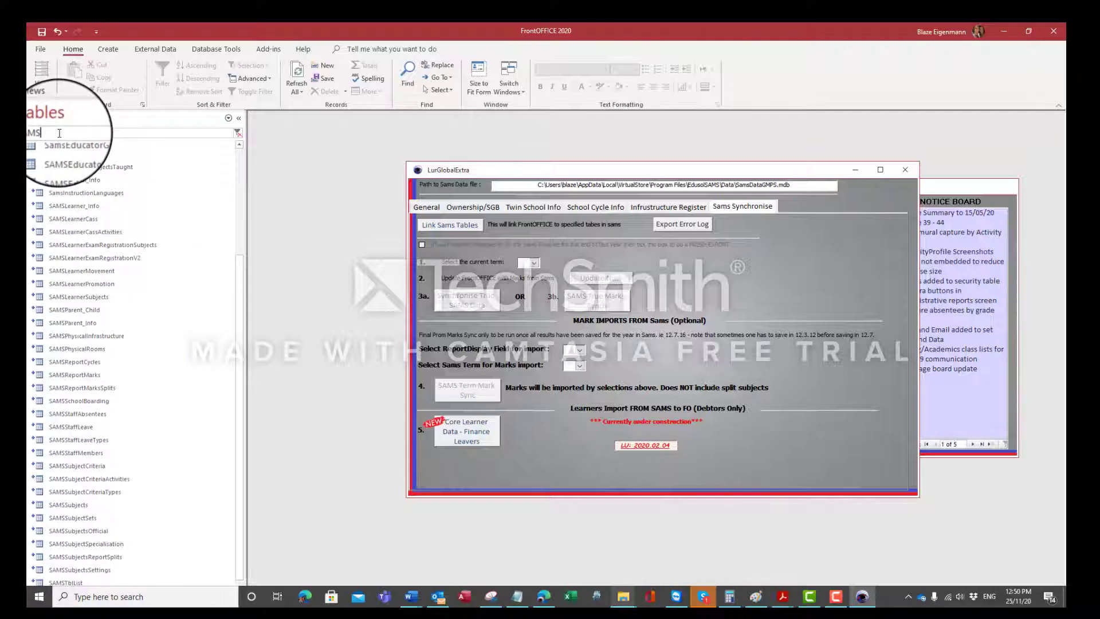
pyautogui.write('subject')
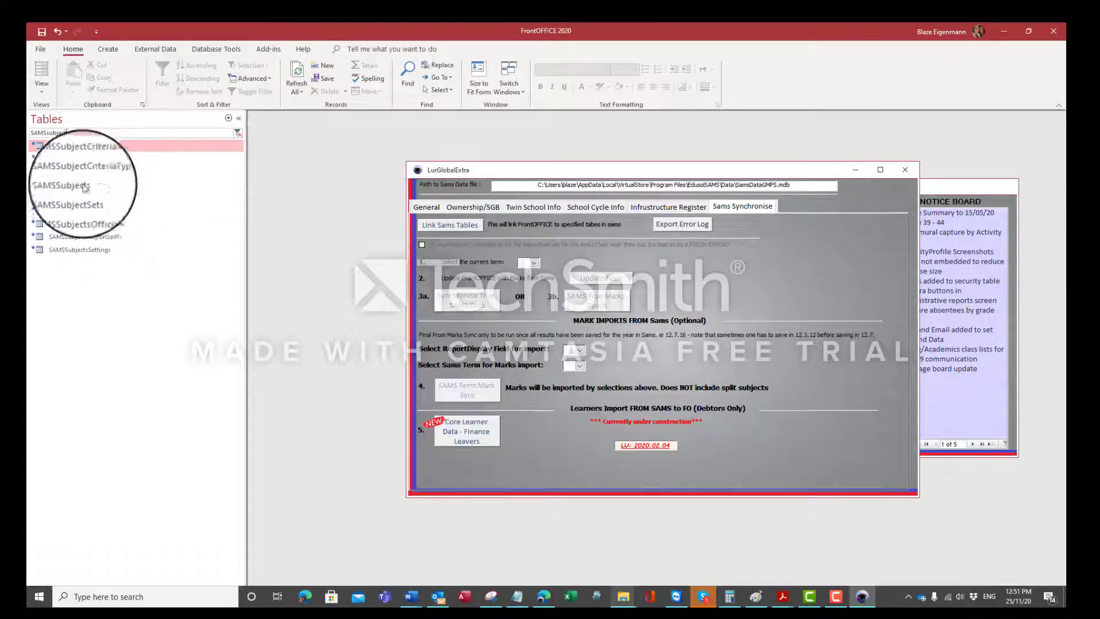
# Open the SAMSSubjects table and move its window up so that all of it fits in the workspace
pyautogui.click(92, 166)
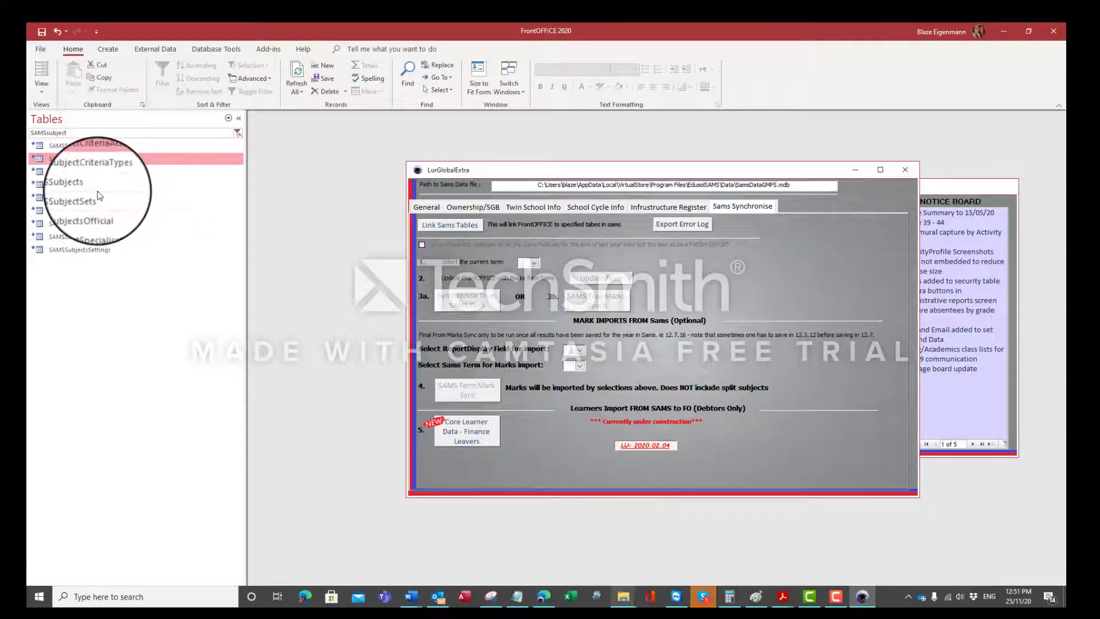
pyautogui.click(90, 186)
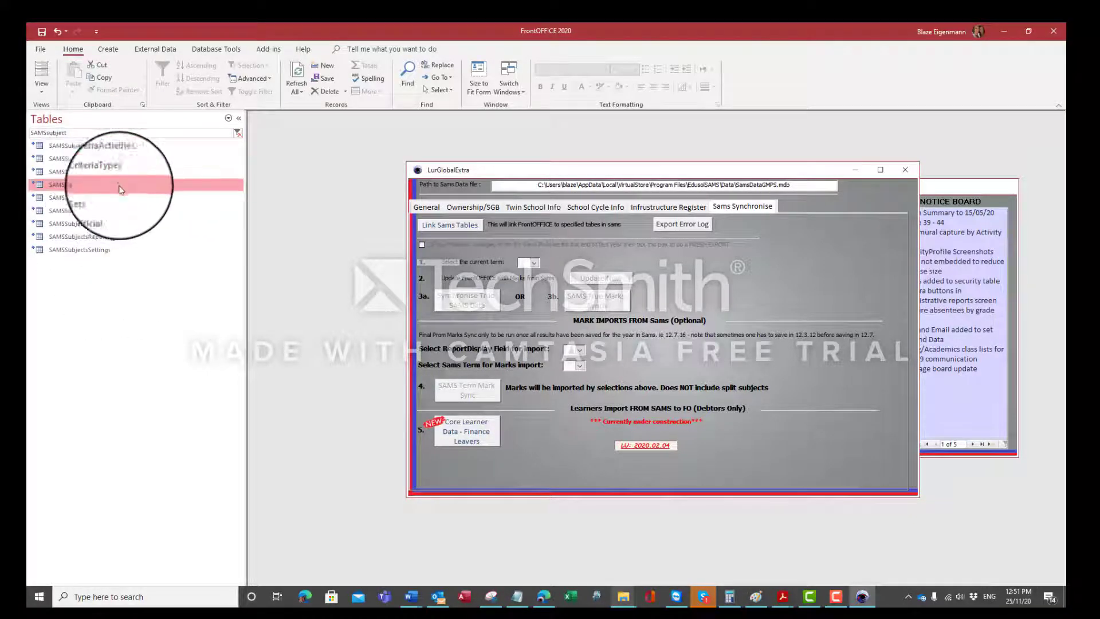
pyautogui.doubleClick(87, 185)
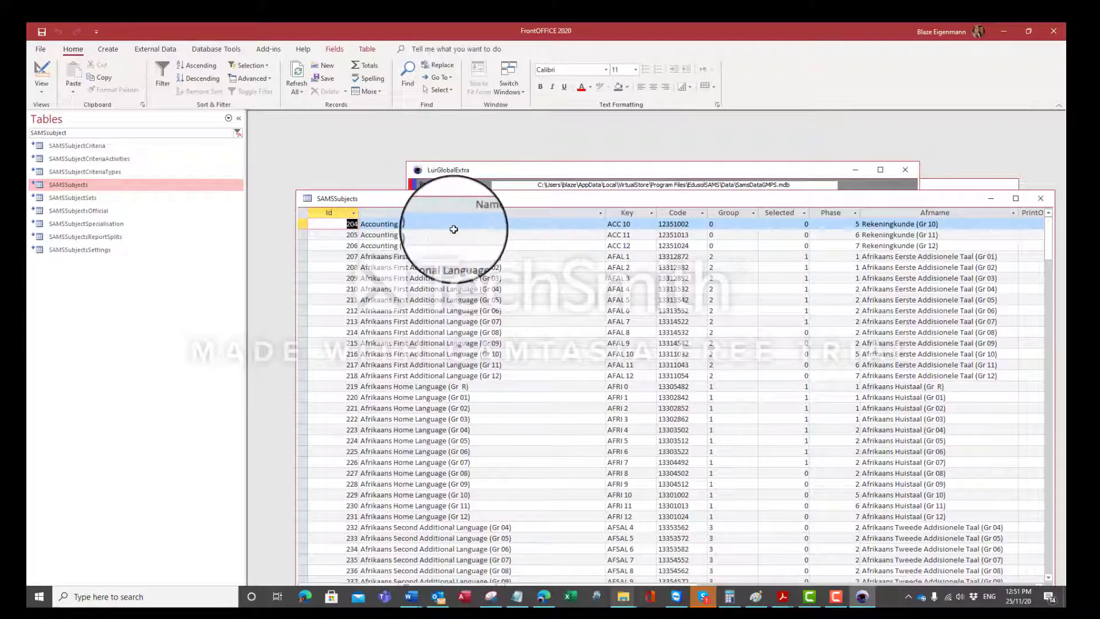
pyautogui.moveTo(464, 201); pyautogui.dragTo(425, 136)
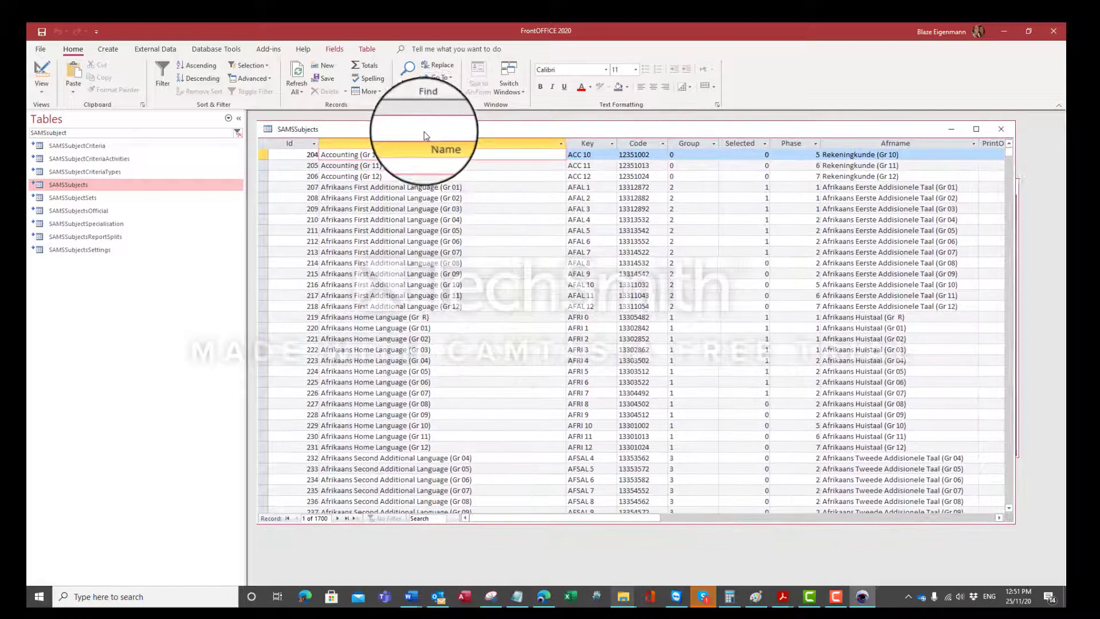
# Find "social" in the Name field of SAMSSubjects and filter the table to the Social Sciences records
pyautogui.click(407, 72)
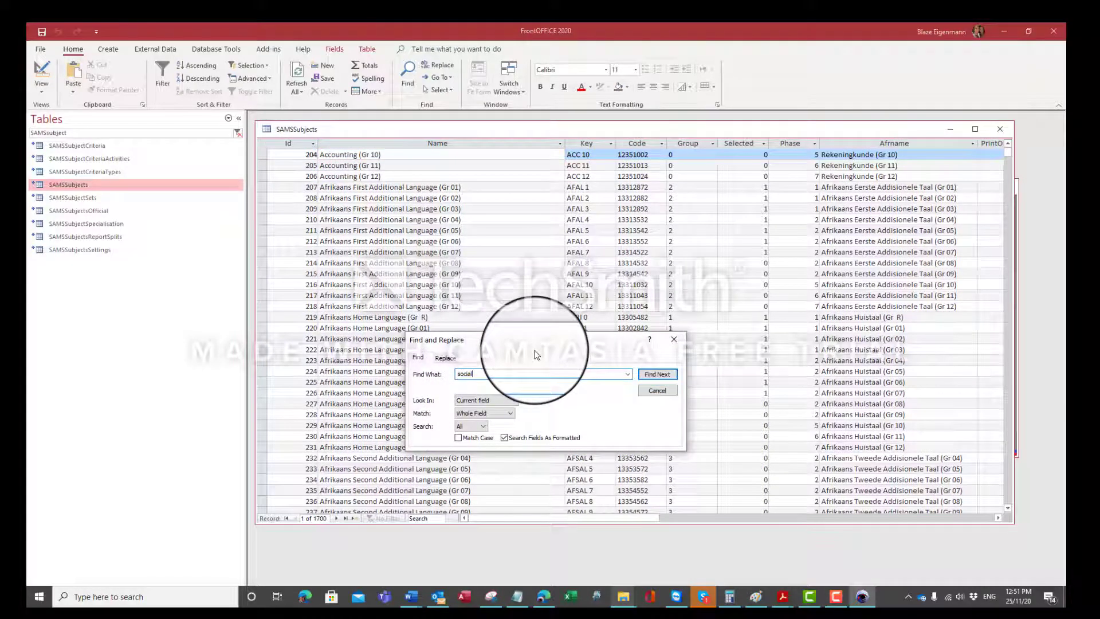
pyautogui.click(653, 373)
pyautogui.click(653, 397)
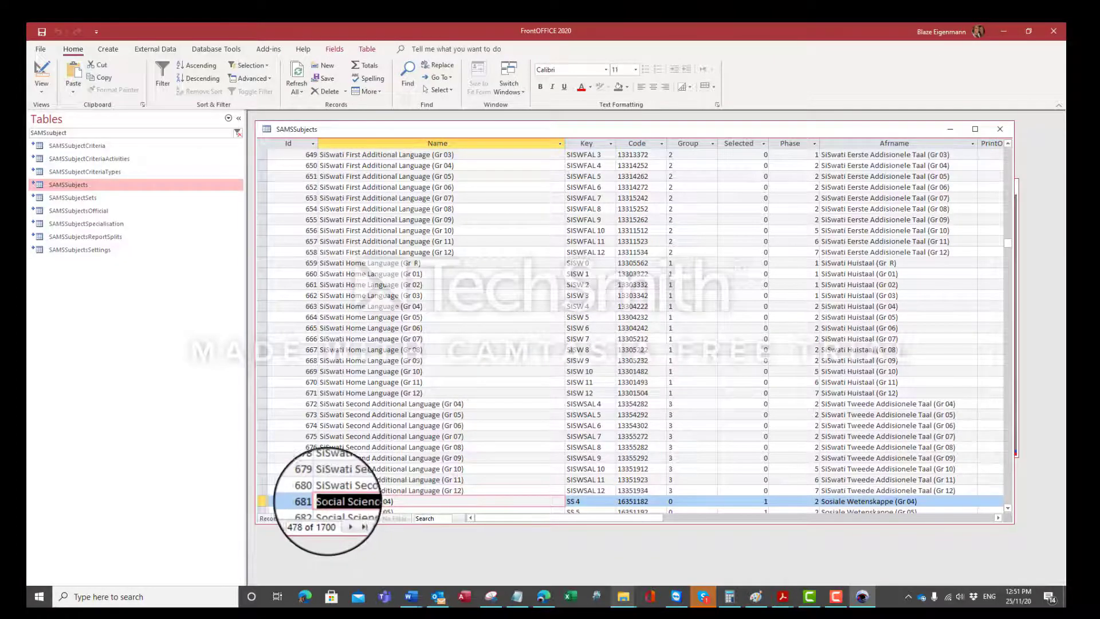
pyautogui.rightClick(332, 502)
pyautogui.click(372, 448)
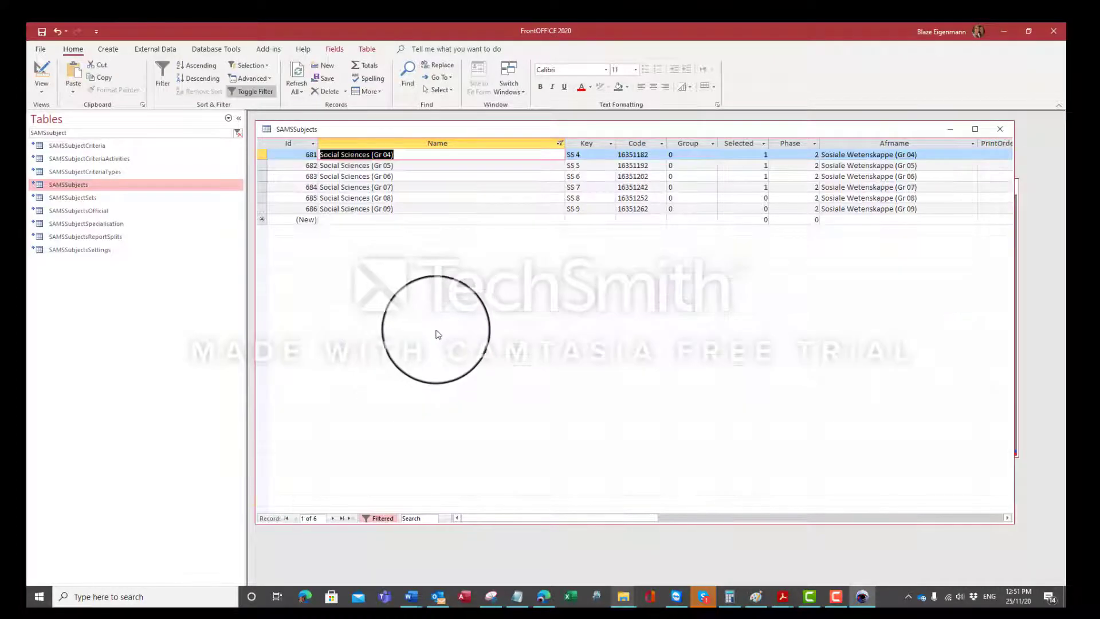
# Copy the Id of the Social Sciences (Gr 07) record and minimise the SAMSSubjects table
pyautogui.rightClick(310, 186)
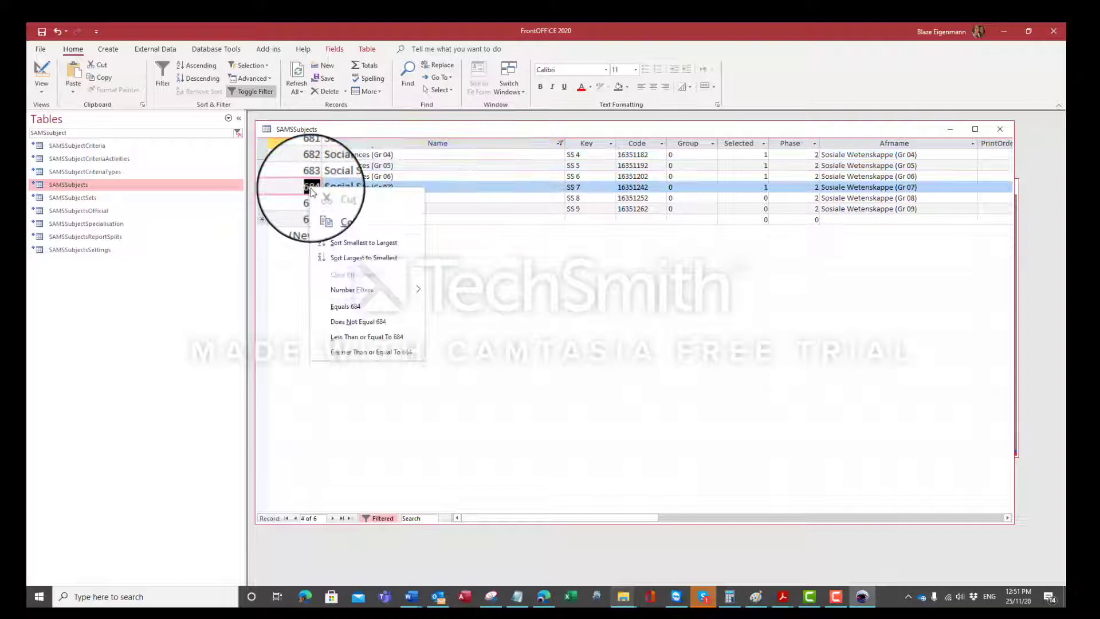
pyautogui.click(338, 211)
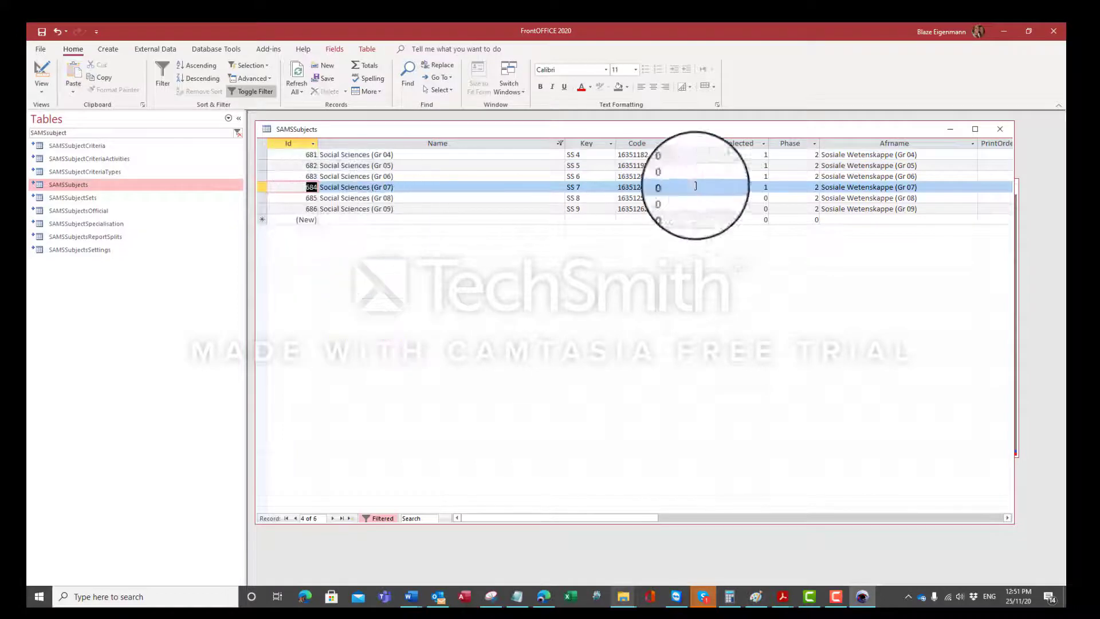
pyautogui.click(955, 130)
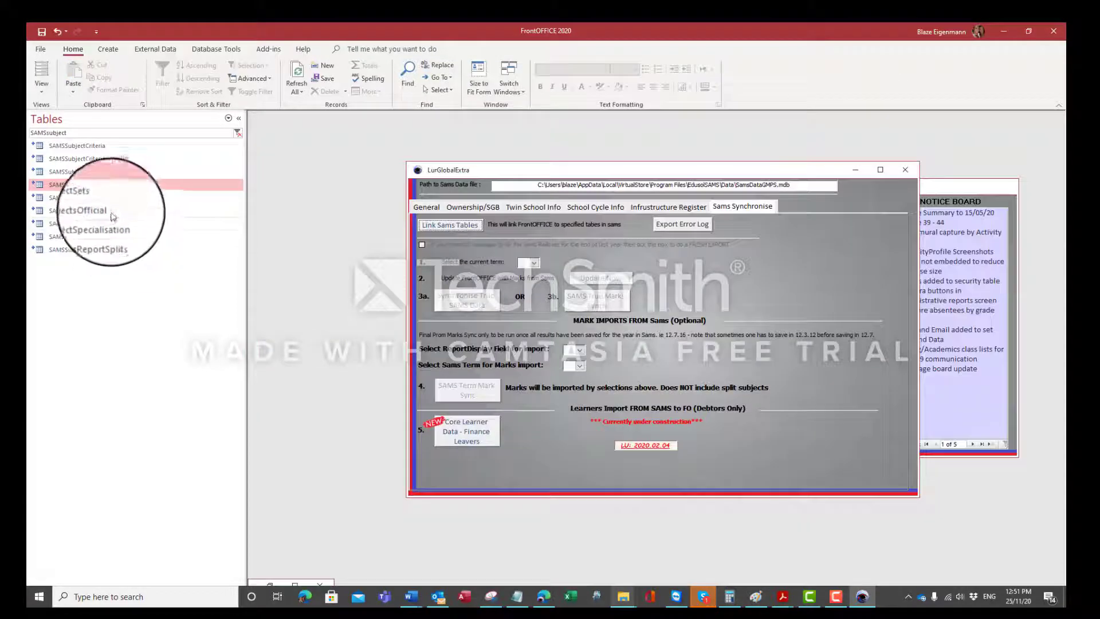
# Open the SAMSSubjectCriteria table and shrink its window to the upper half of the workspace
pyautogui.doubleClick(100, 145)
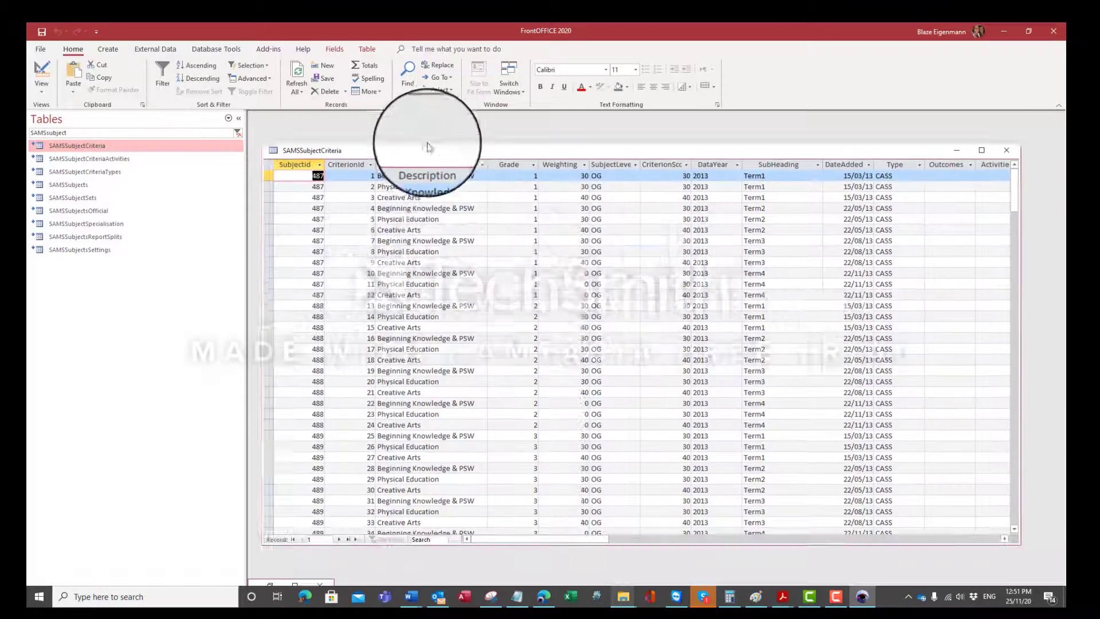
pyautogui.moveTo(427, 147); pyautogui.dragTo(422, 121)
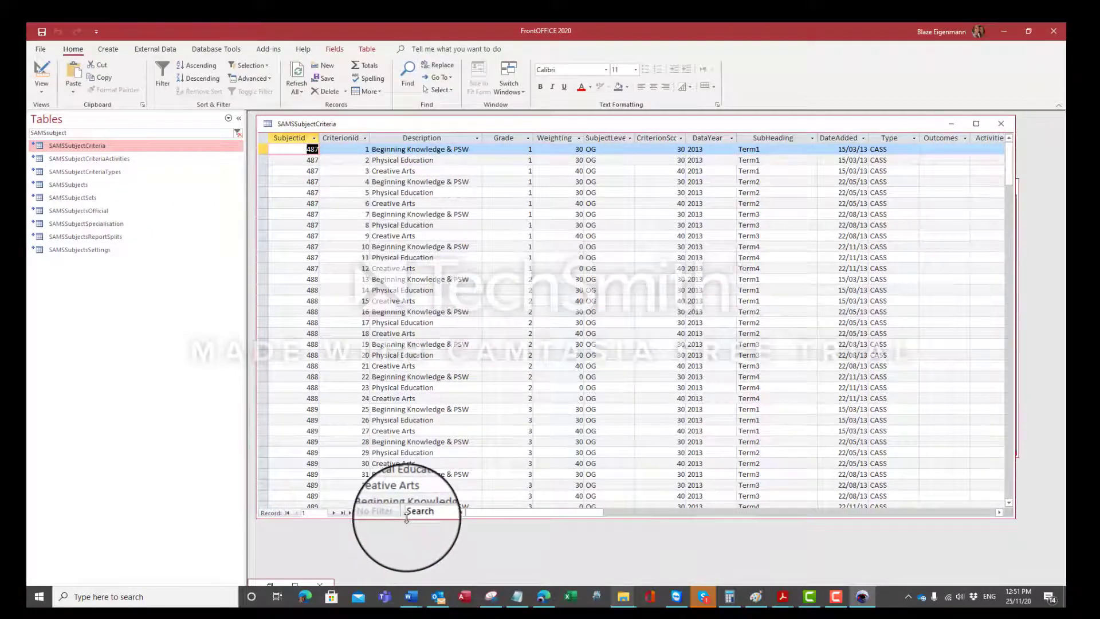
pyautogui.moveTo(406, 517); pyautogui.dragTo(357, 314)
# Open the SAMSSubjectCriteriaActivities table and place its window directly below the SAMSSubjectCriteria table
pyautogui.click(84, 158)
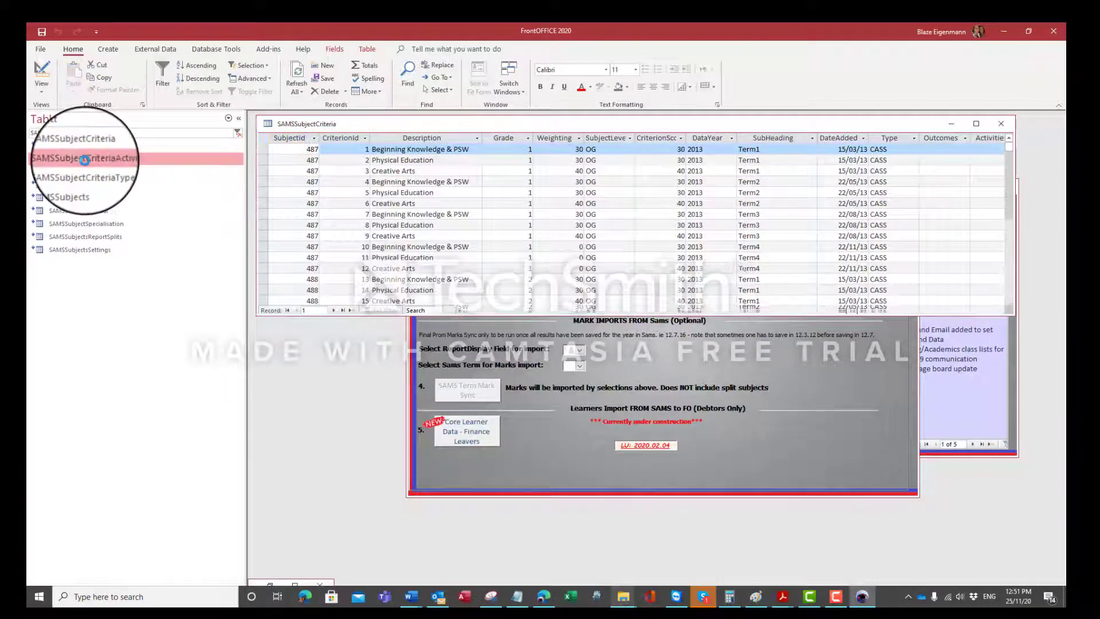
pyautogui.doubleClick(84, 159)
pyautogui.click(551, 218)
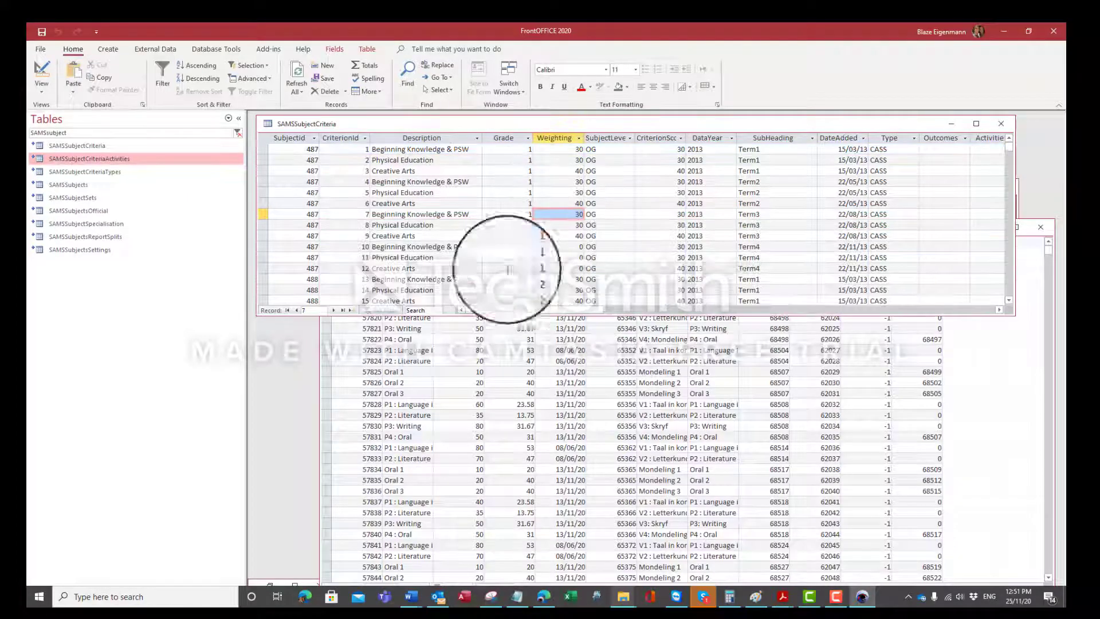
pyautogui.click(458, 361)
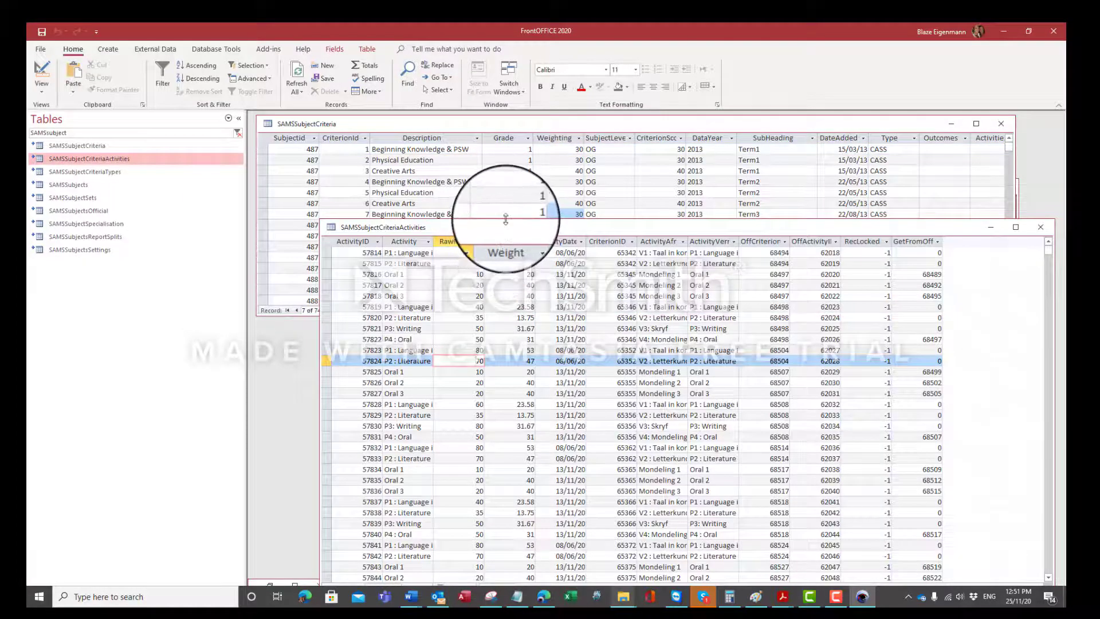
pyautogui.moveTo(506, 221); pyautogui.dragTo(446, 329)
# Find subject ID 684 in SAMSSubjectCriteria and filter the table to records equal to that ID
pyautogui.click(299, 149)
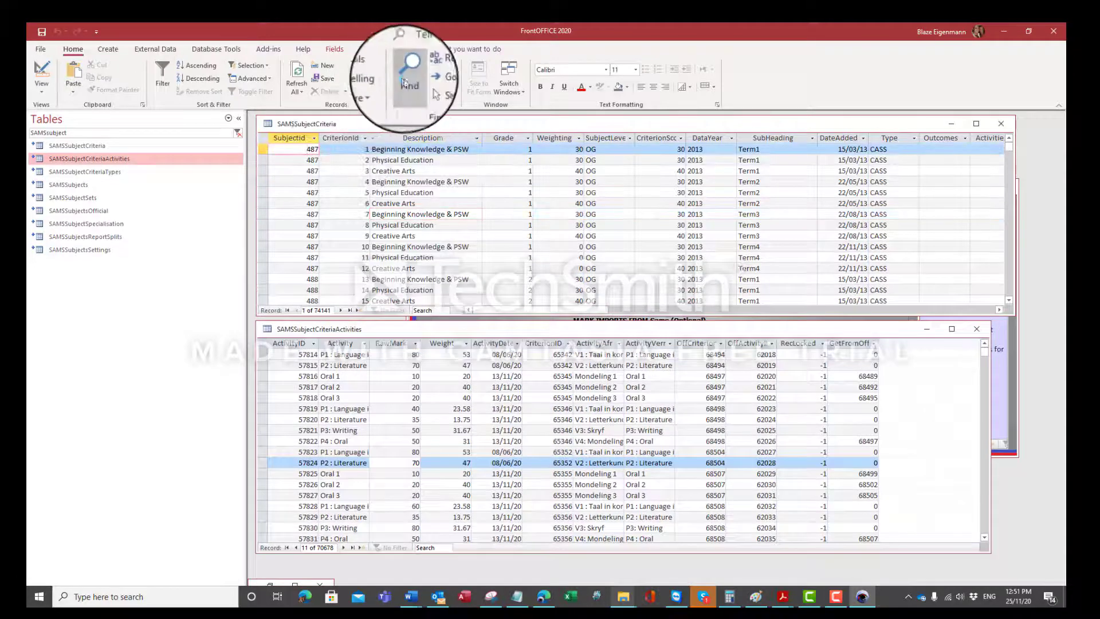
pyautogui.click(406, 79)
pyautogui.write('684')
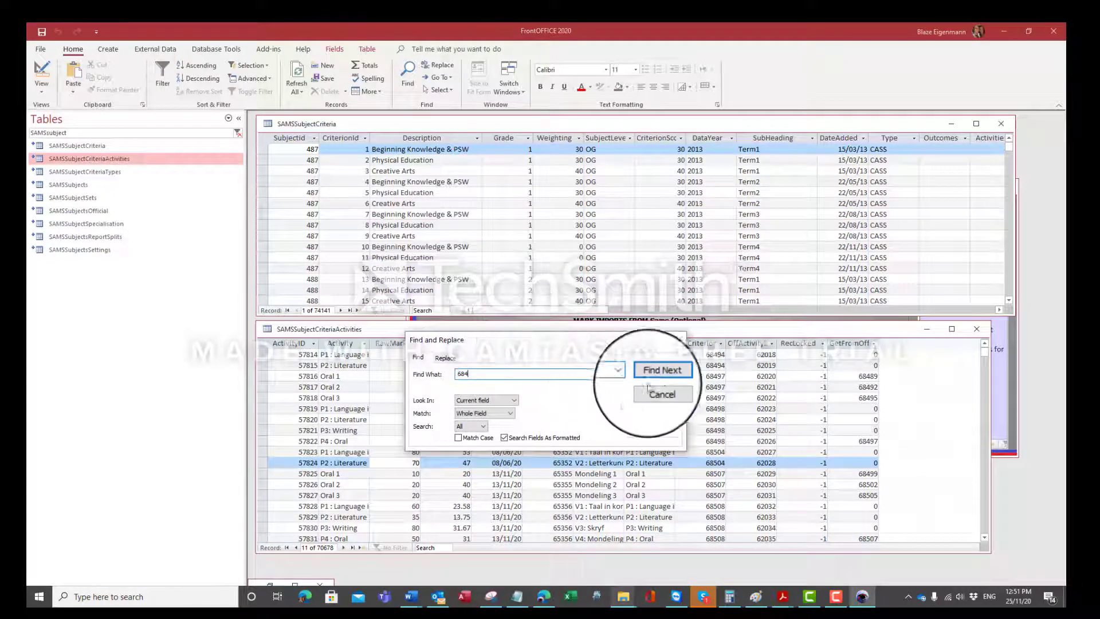
pyautogui.click(657, 373)
pyautogui.click(673, 339)
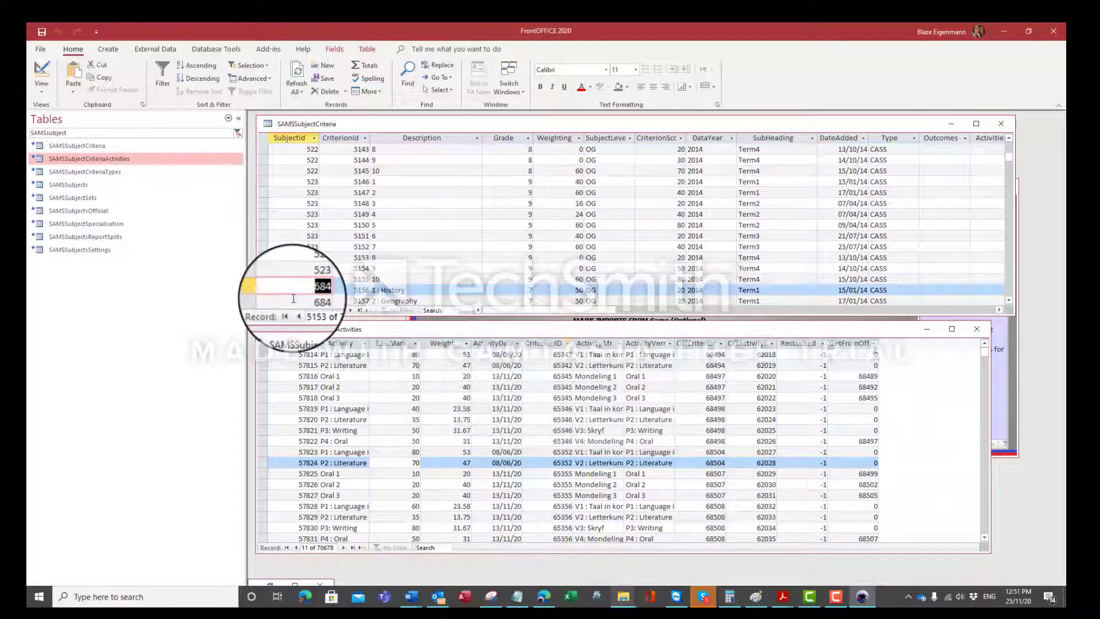
pyautogui.rightClick(310, 289)
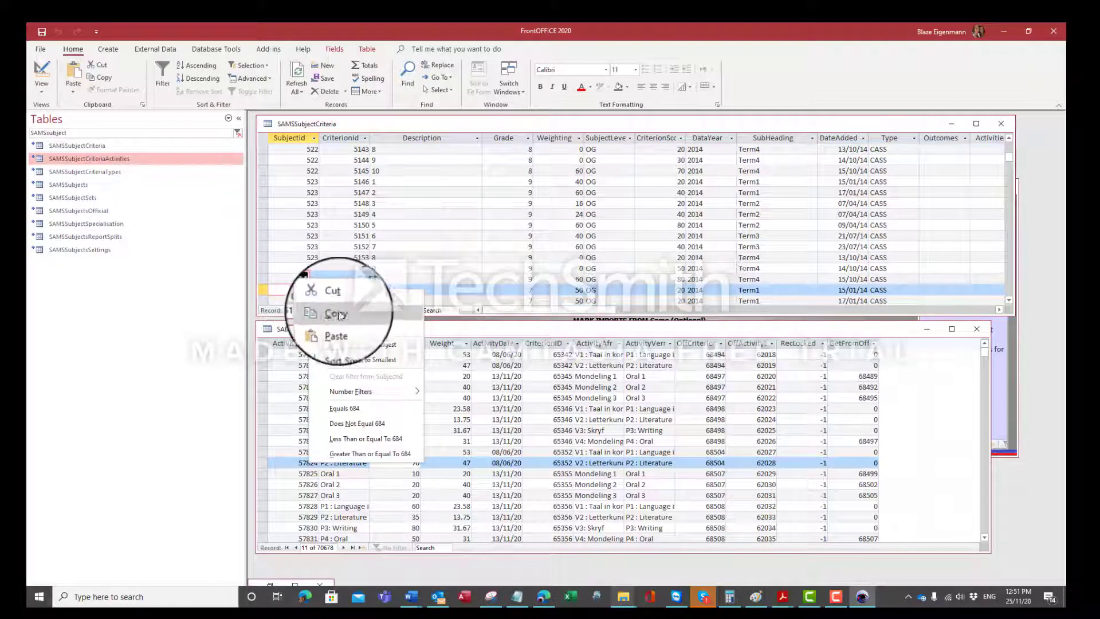
pyautogui.click(347, 405)
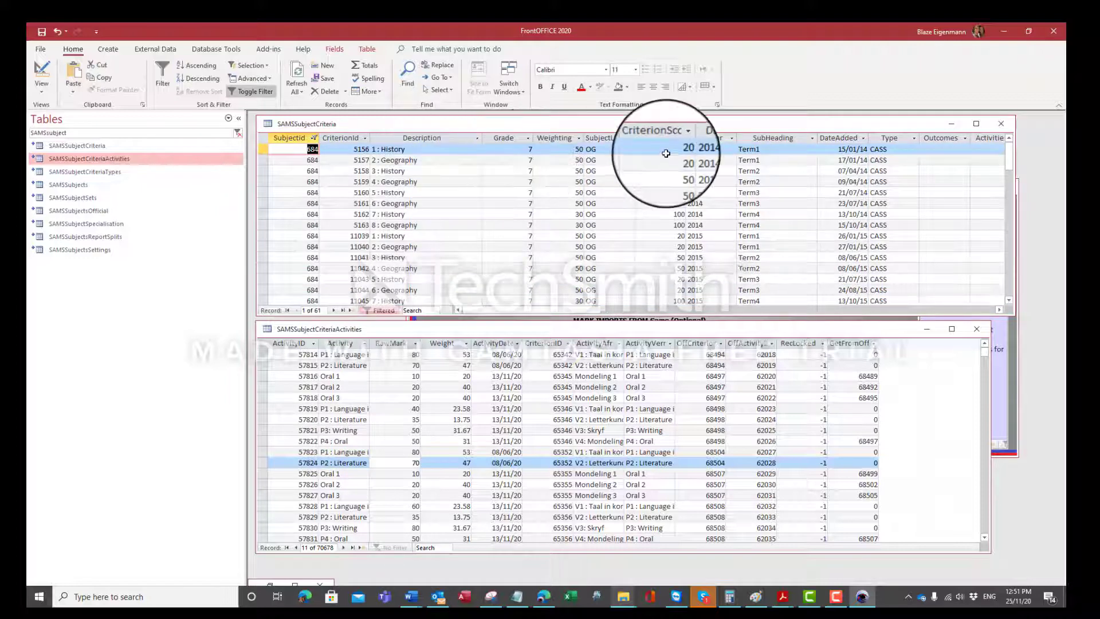
# Filter the DataYear column of SAMSSubjectCriteria to show only 2019 and 2020 records
pyautogui.click(731, 140)
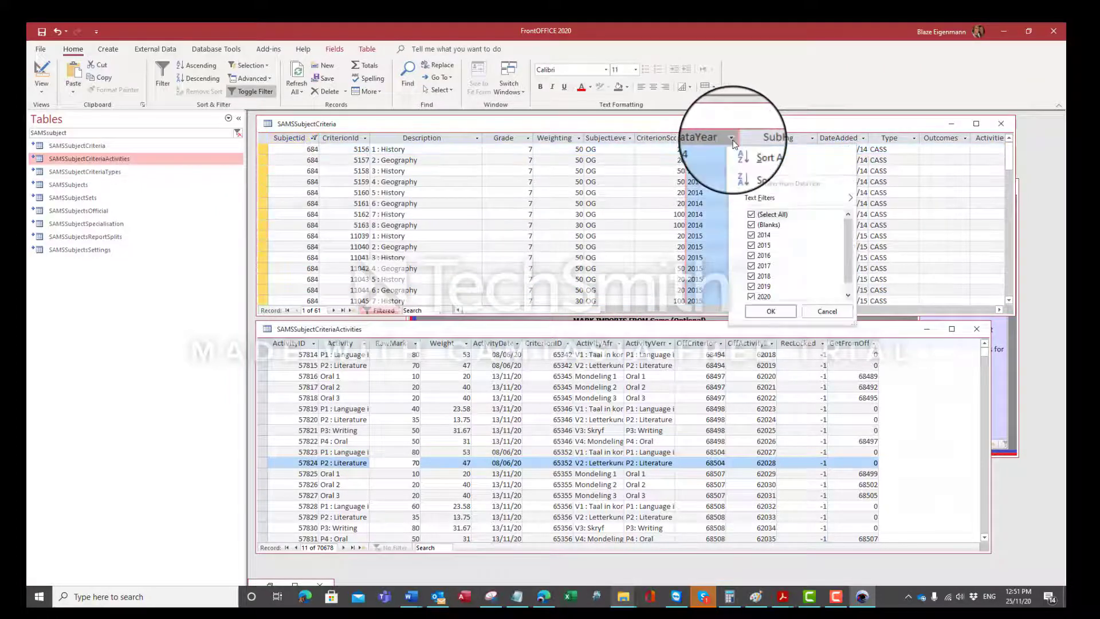
pyautogui.click(750, 215)
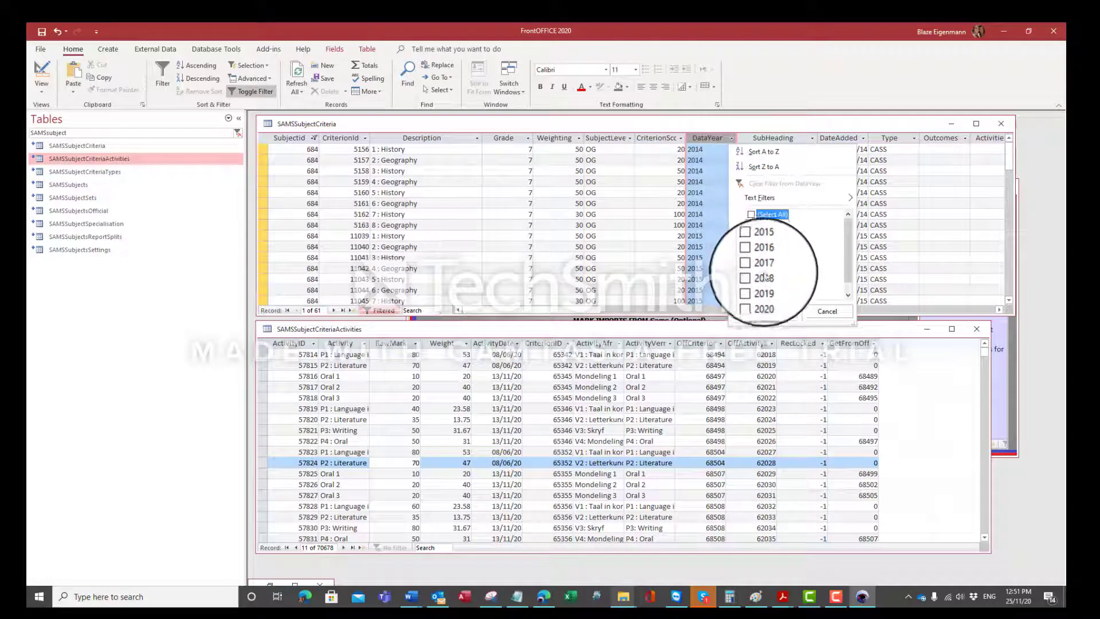
pyautogui.click(750, 288)
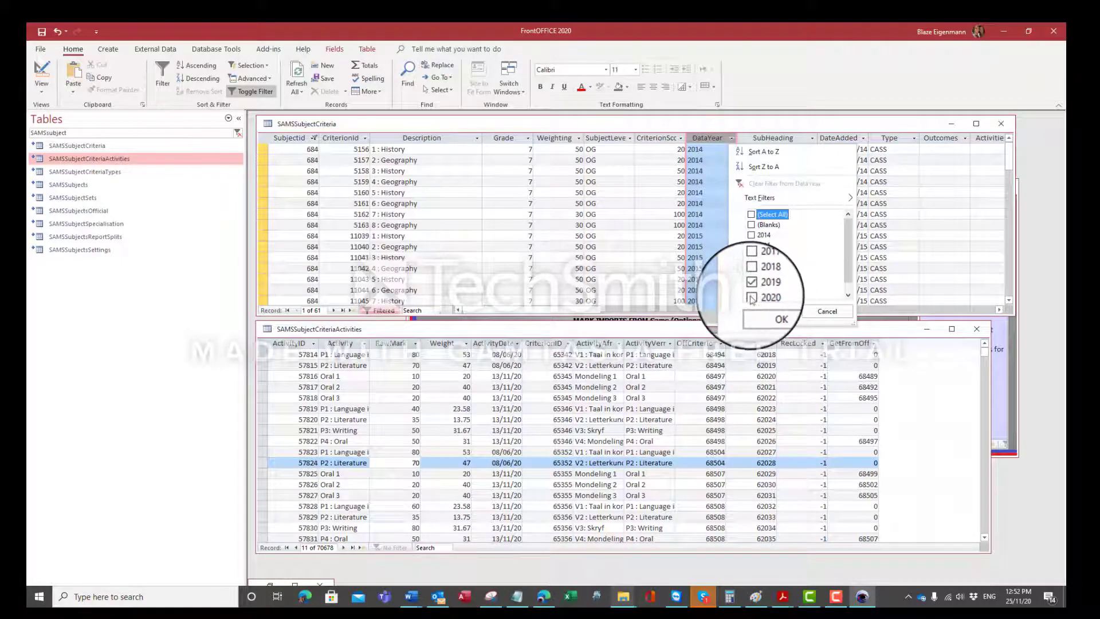
pyautogui.click(754, 296)
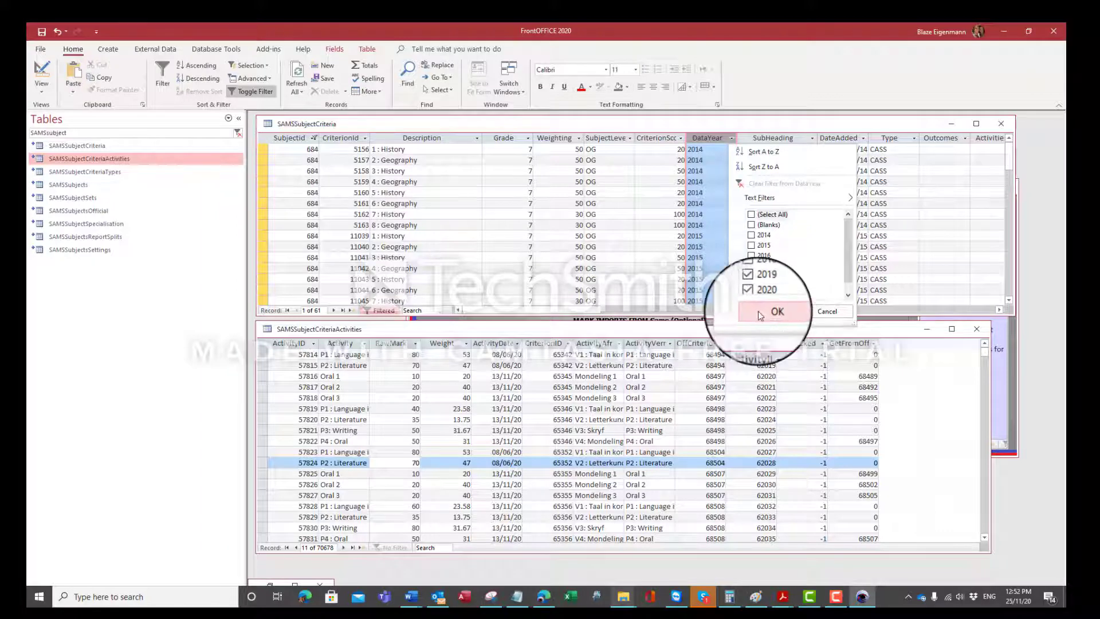
pyautogui.click(760, 312)
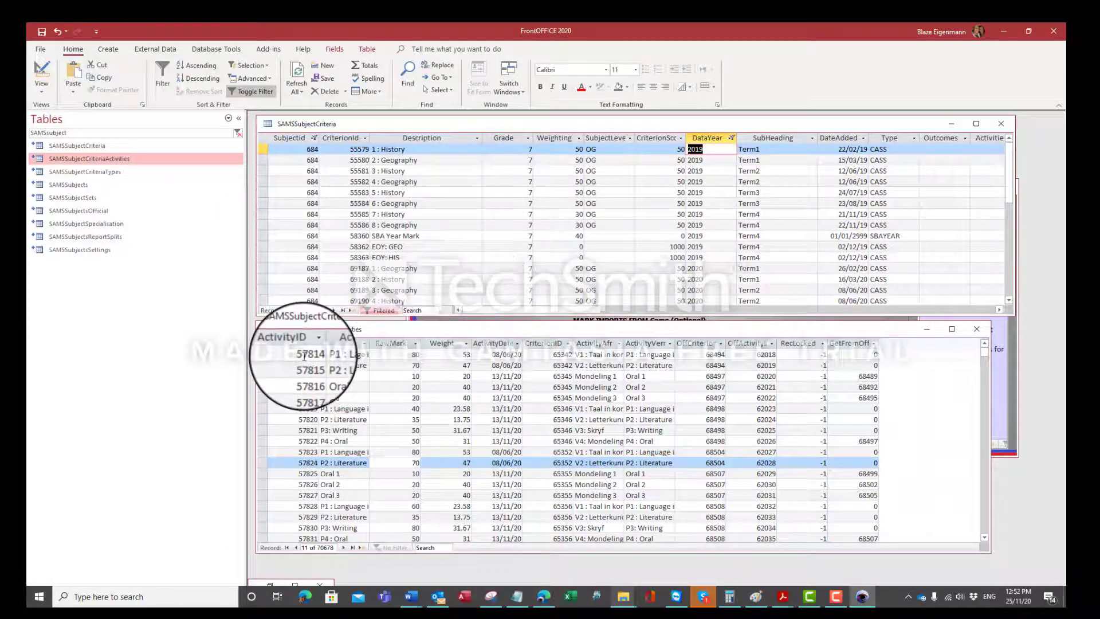
# Move the SAMSSubjectCriteriaActivities window lower and extend the SAMSSubjectCriteria window down to it to show more records
pyautogui.moveTo(309, 329); pyautogui.dragTo(318, 365)
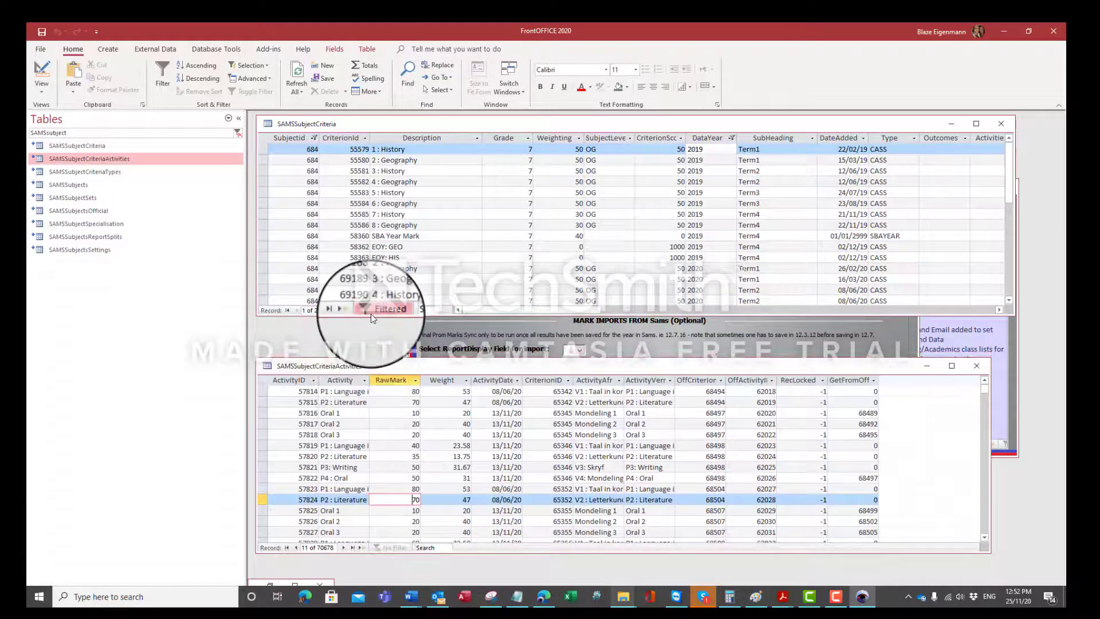
pyautogui.moveTo(371, 315); pyautogui.dragTo(376, 365)
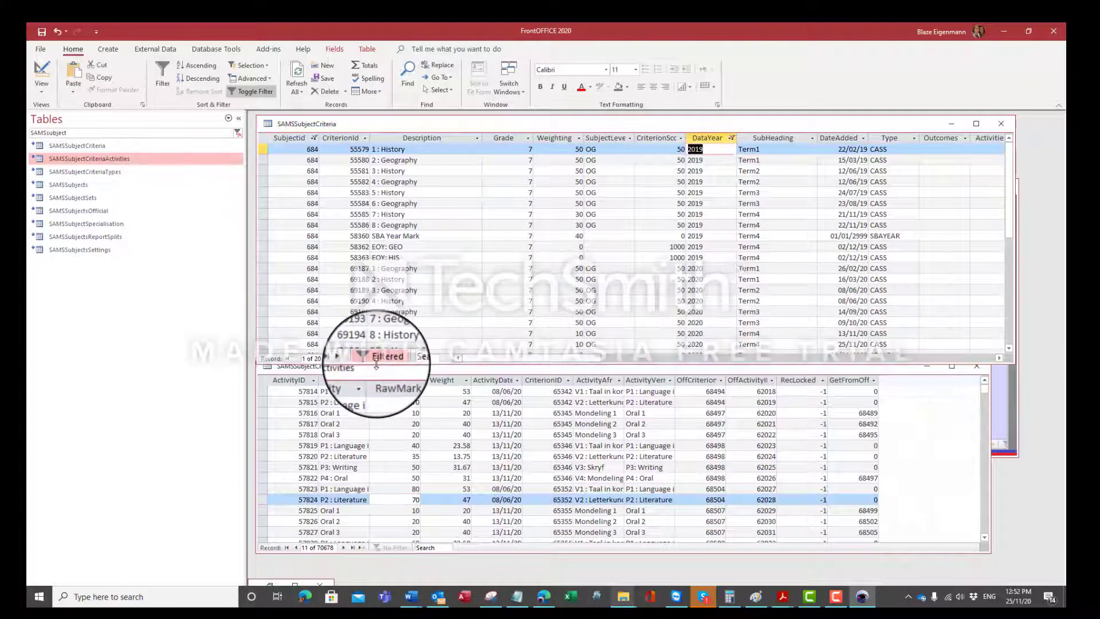
pyautogui.scroll(-7, 463, 233)
pyautogui.scroll(7, 461, 229)
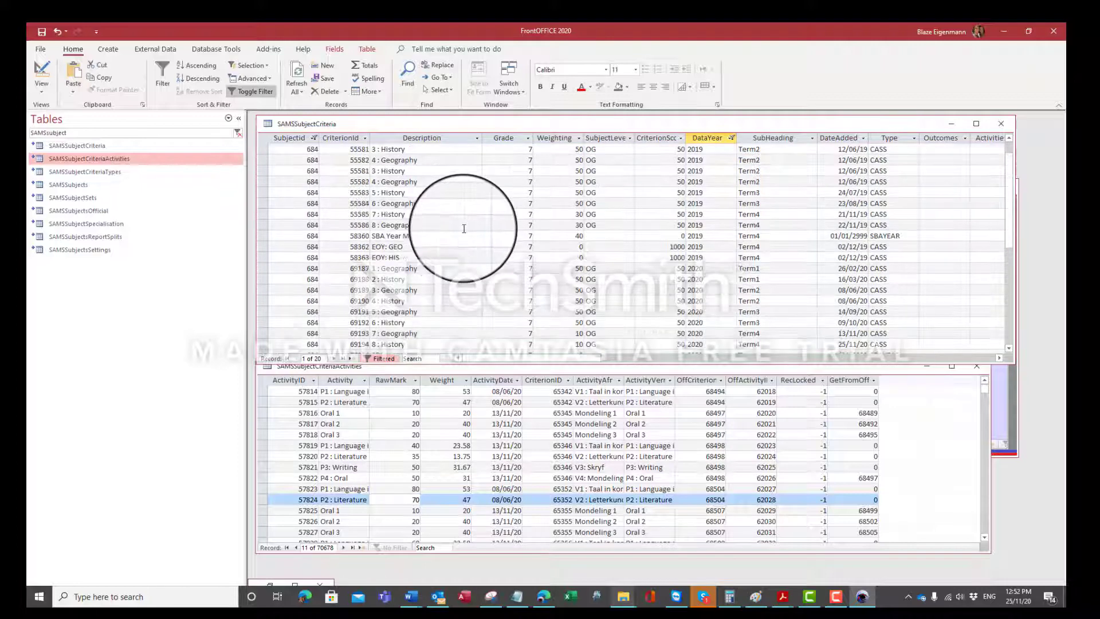
# Copy the 2019 EOY: GEO and EOY: HIS records and paste them as new records at the end of SAMSSubjectCriteria
pyautogui.click(261, 251)
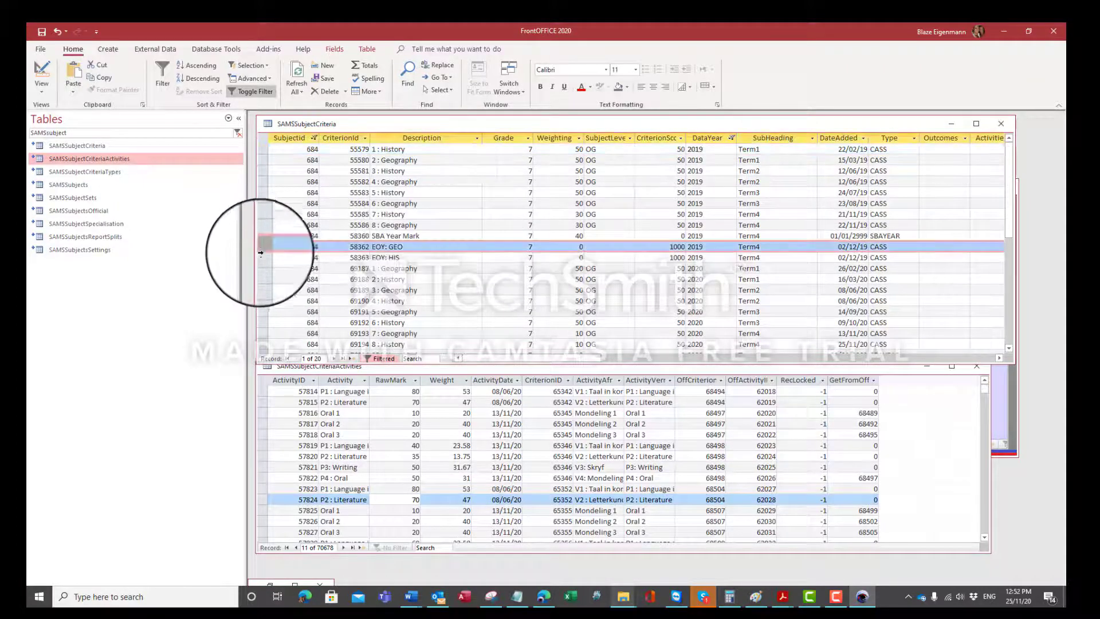
pyautogui.moveTo(261, 253); pyautogui.dragTo(262, 258)
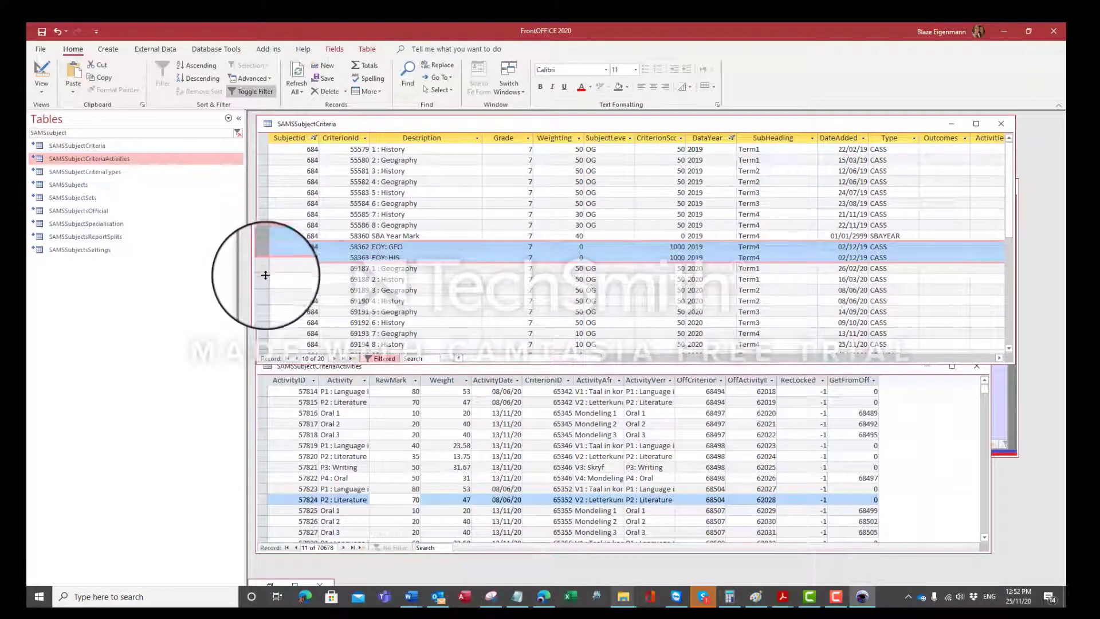
pyautogui.scroll(-1, 272, 281)
pyautogui.click(263, 333)
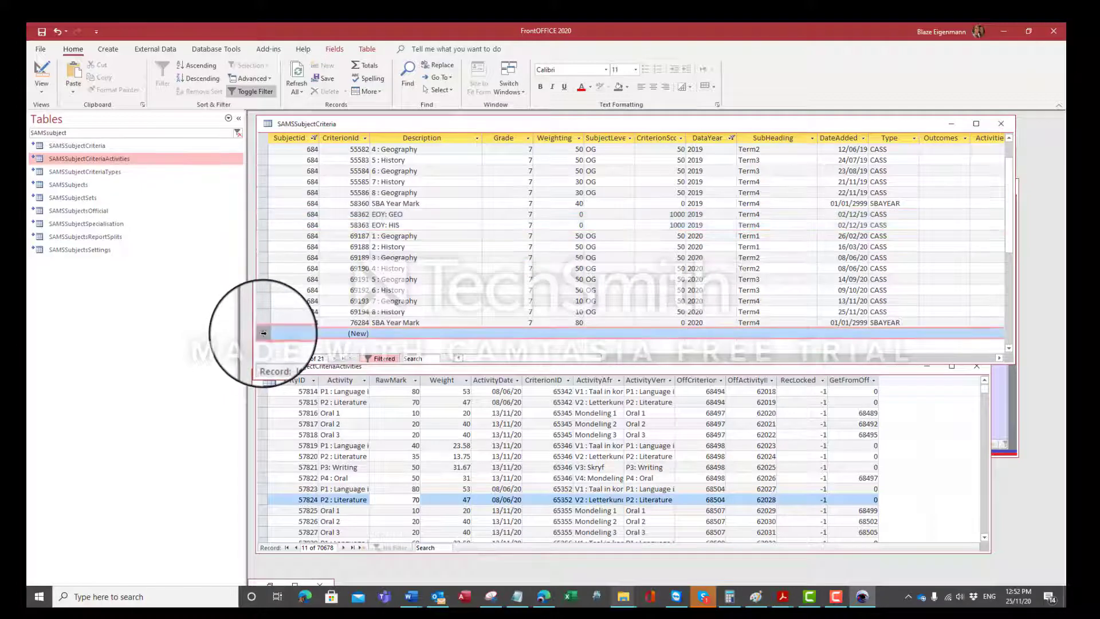
pyautogui.hotkey('ctrl', 'v')
pyautogui.click(523, 356)
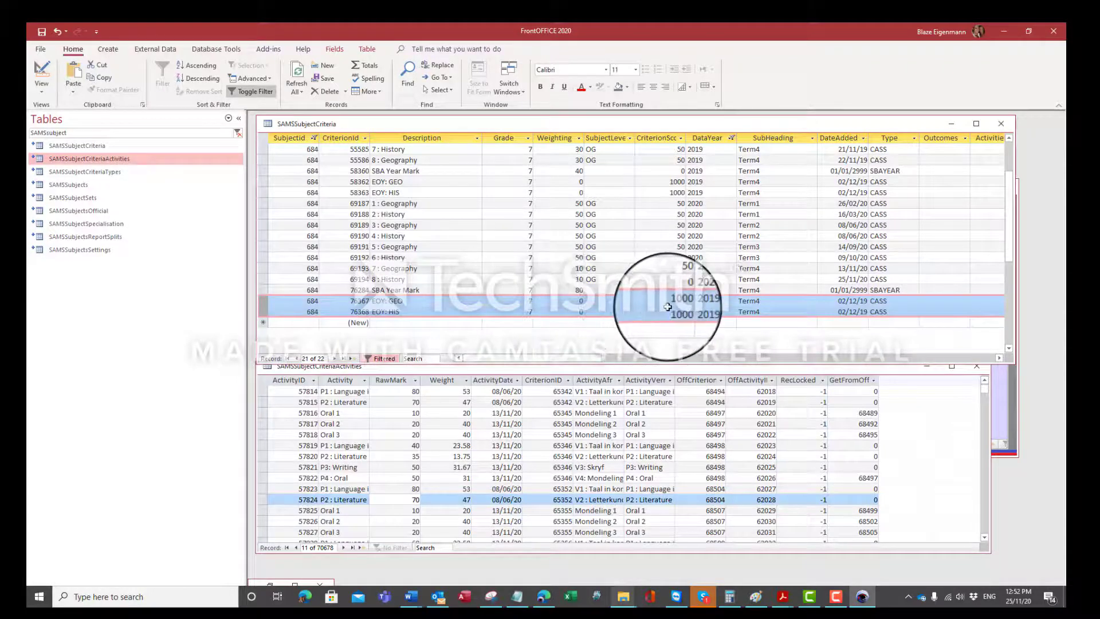
# Set the DataYear of the pasted EOY: GEO and EOY: HIS records to 2020, copying it from the SBA Year Mark record
pyautogui.click(695, 301)
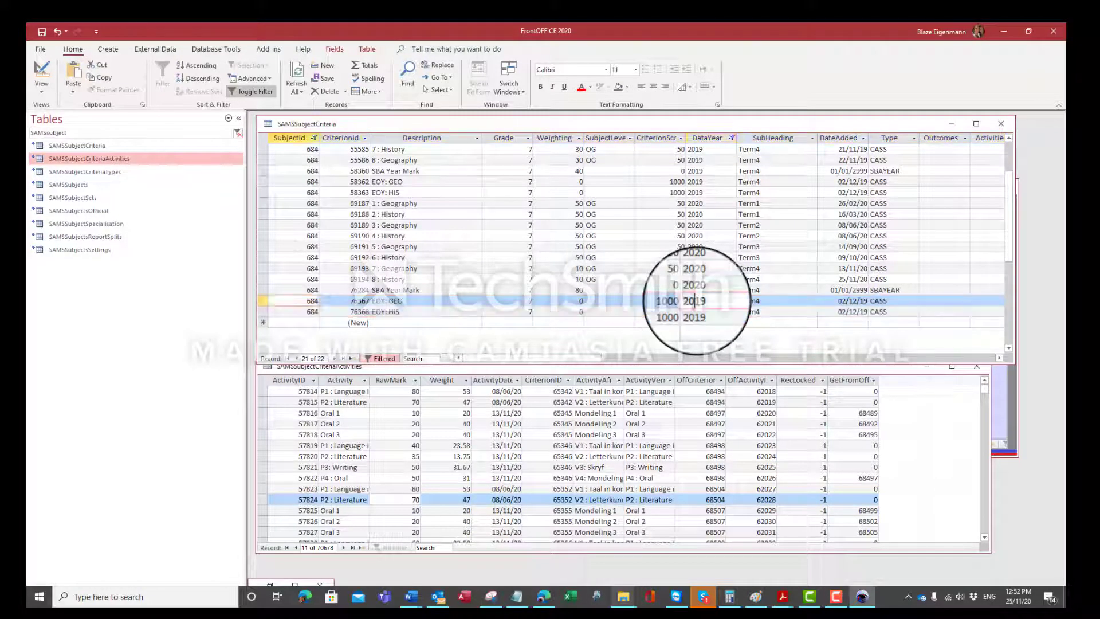
pyautogui.moveTo(716, 302); pyautogui.dragTo(697, 301)
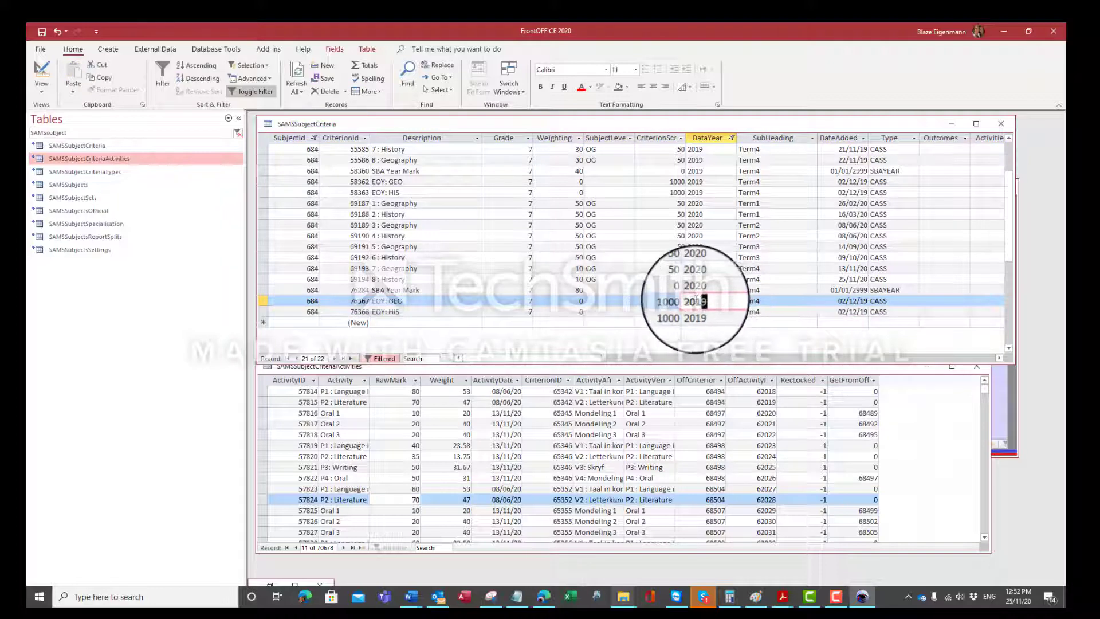
pyautogui.doubleClick(698, 290)
pyautogui.hotkey('ctrl', 'c')
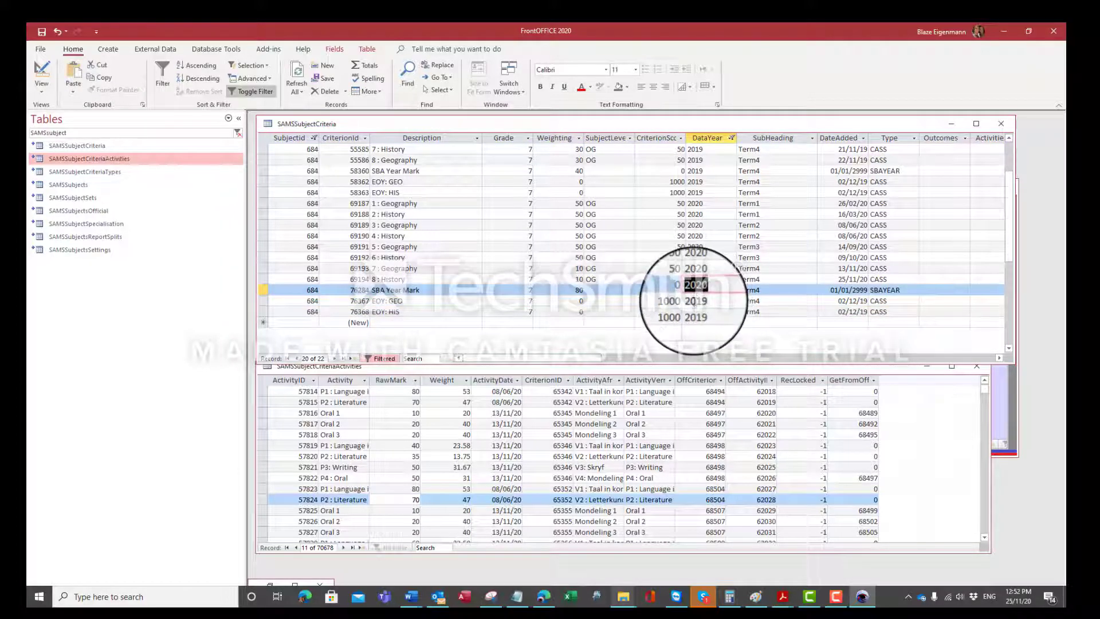
pyautogui.doubleClick(694, 301)
pyautogui.hotkey('ctrl', 'v')
pyautogui.press('Down')
pyautogui.hotkey('ctrl', 'v')
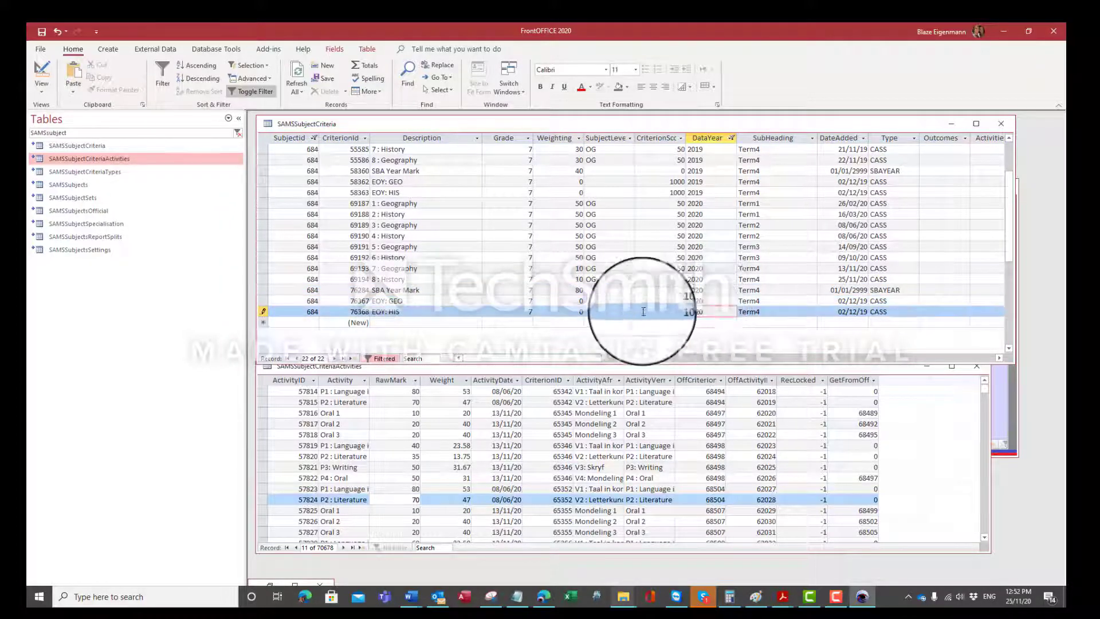
# Set the DateAdded of both pasted EOY records to 02/12/20
pyautogui.click(862, 301)
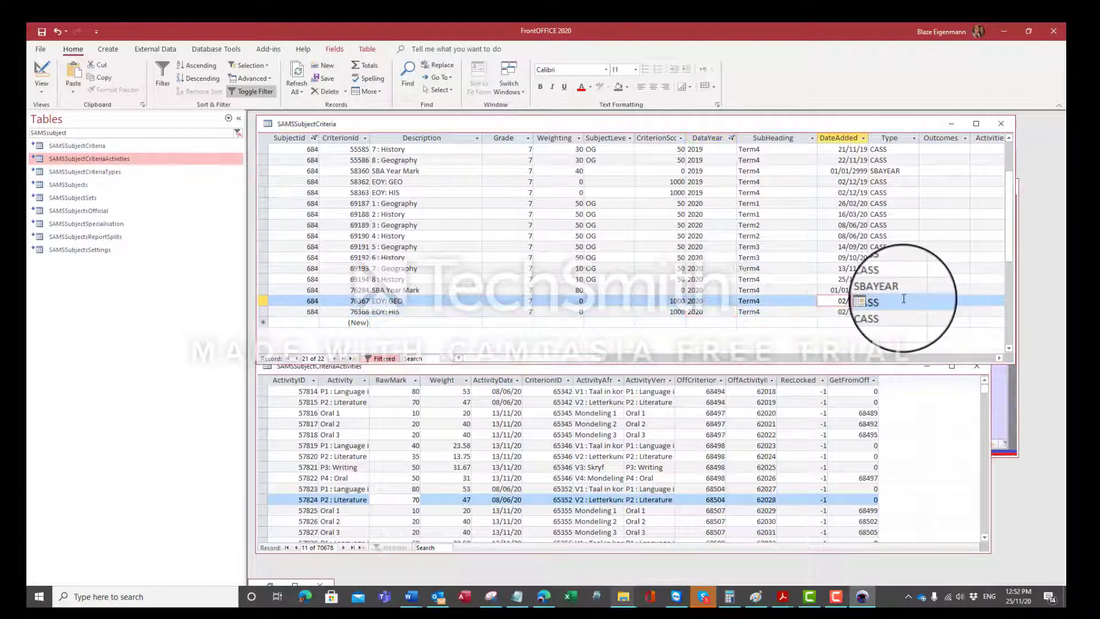
pyautogui.write('20')
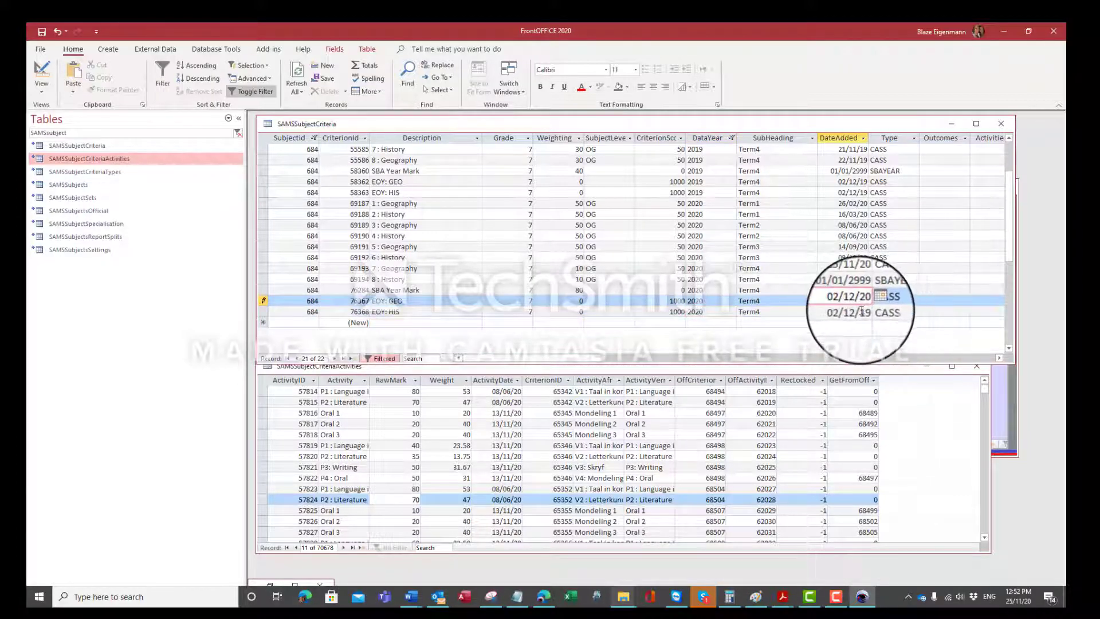
pyautogui.doubleClick(861, 311)
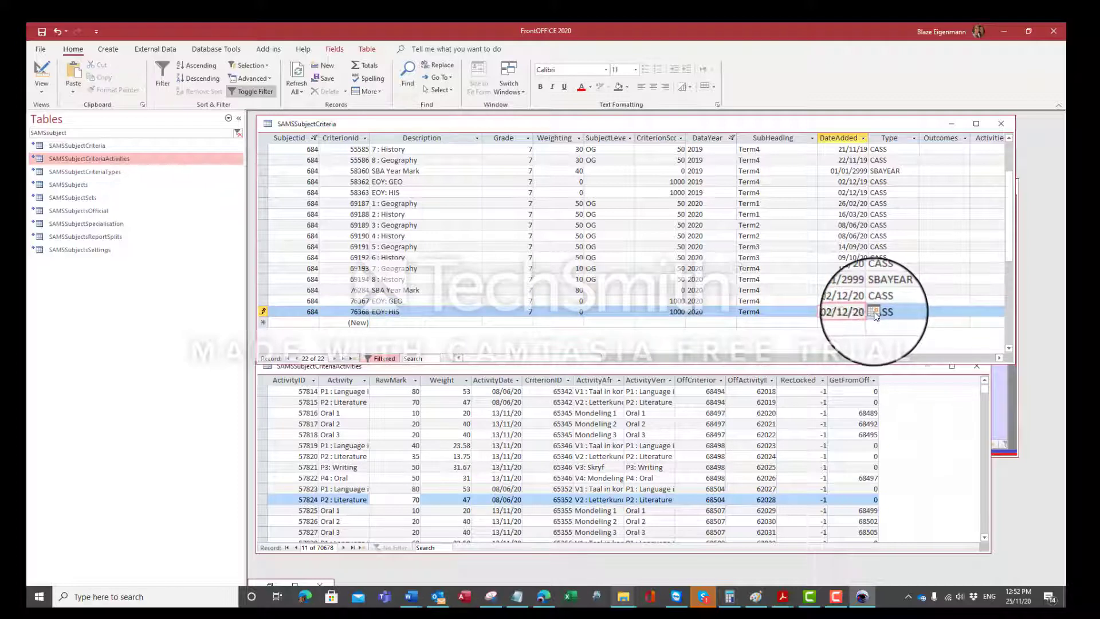
# Set SBATask to 0 for both pasted EOY records
pyautogui.click(262, 301)
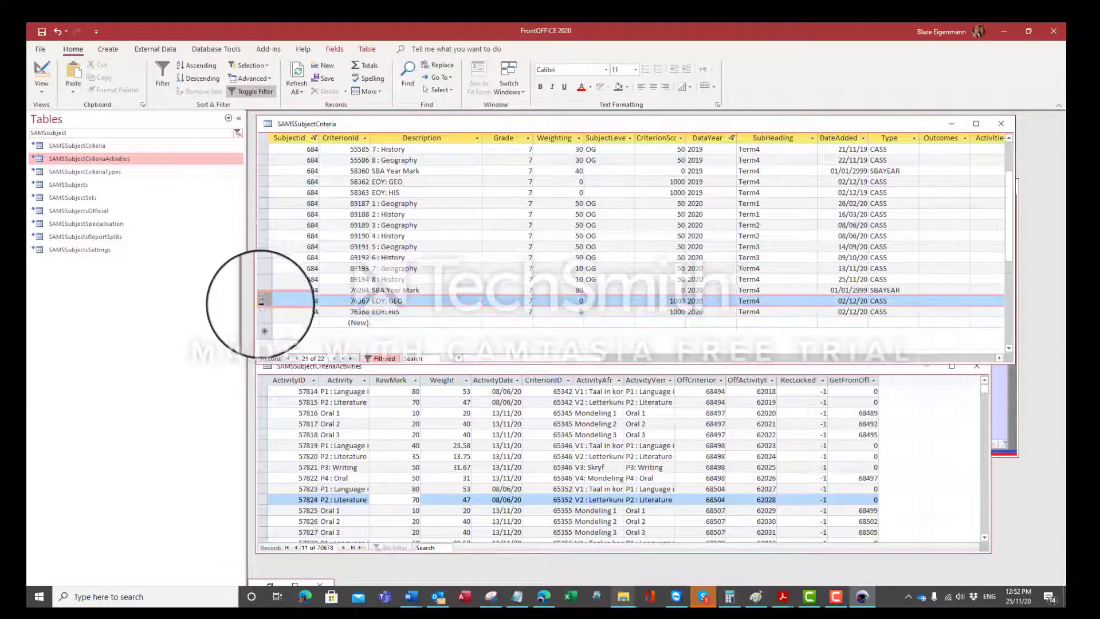
pyautogui.moveTo(261, 301); pyautogui.dragTo(262, 311)
pyautogui.moveTo(578, 358); pyautogui.dragTo(757, 359)
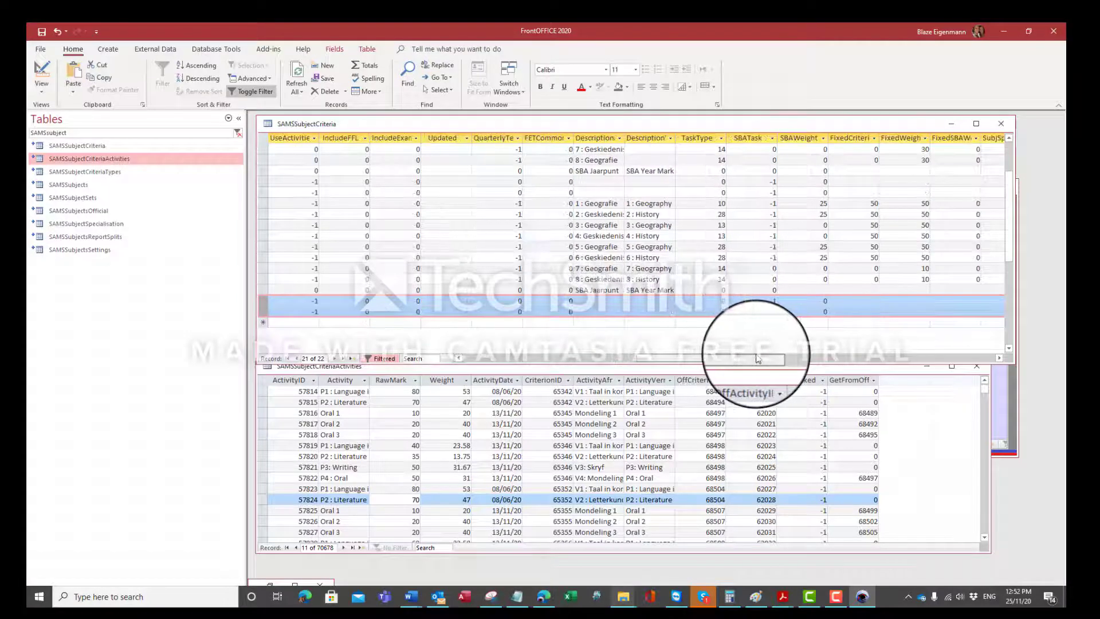
pyautogui.click(760, 304)
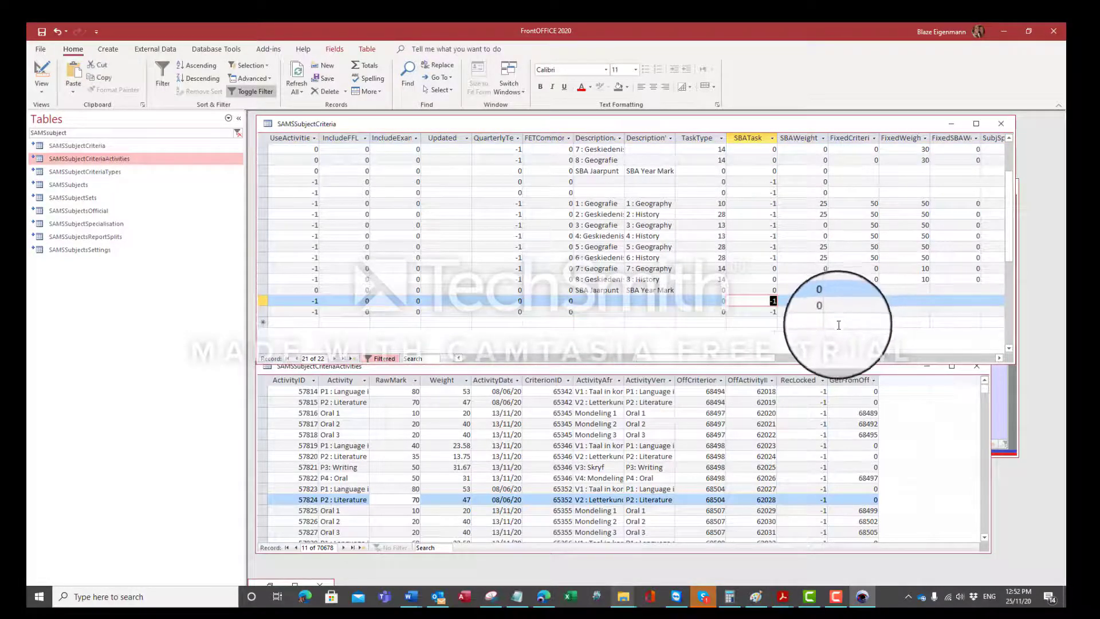
pyautogui.write('0')
pyautogui.press('Down')
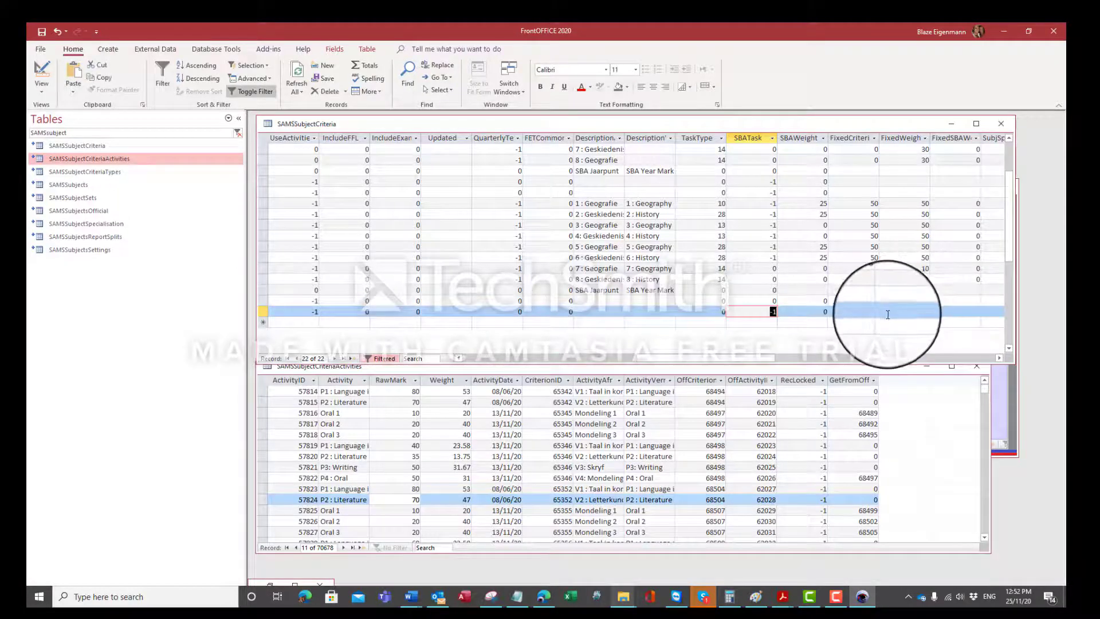
pyautogui.write('0')
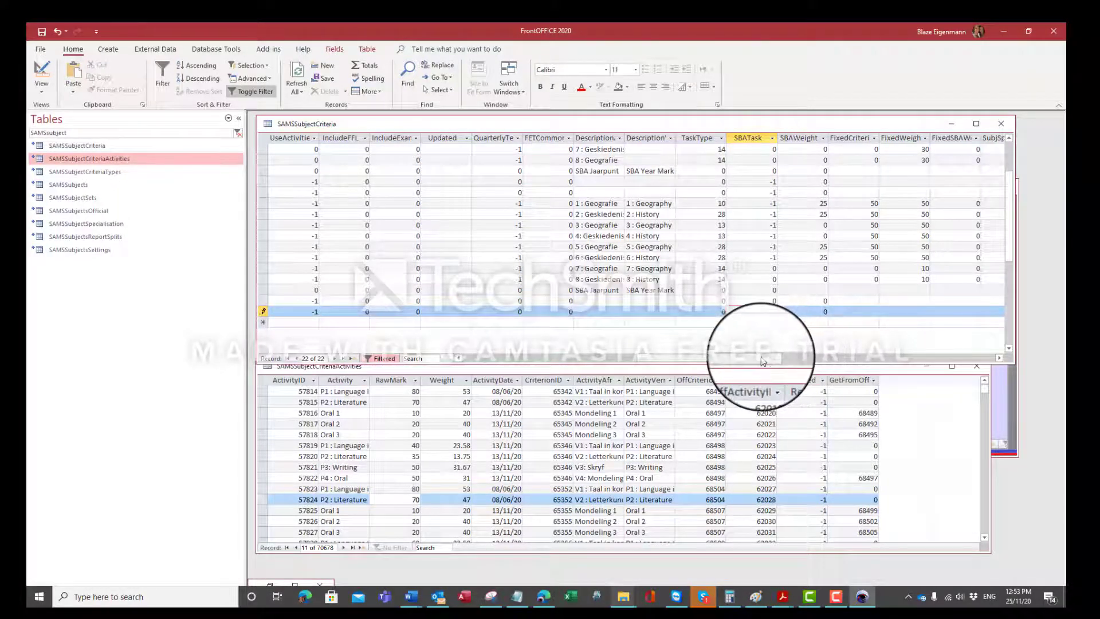
# Move the OffCriterion column directly after Description and review the 2020 EOY: GEO and EOY: HIS records
pyautogui.moveTo(766, 359); pyautogui.dragTo(840, 360)
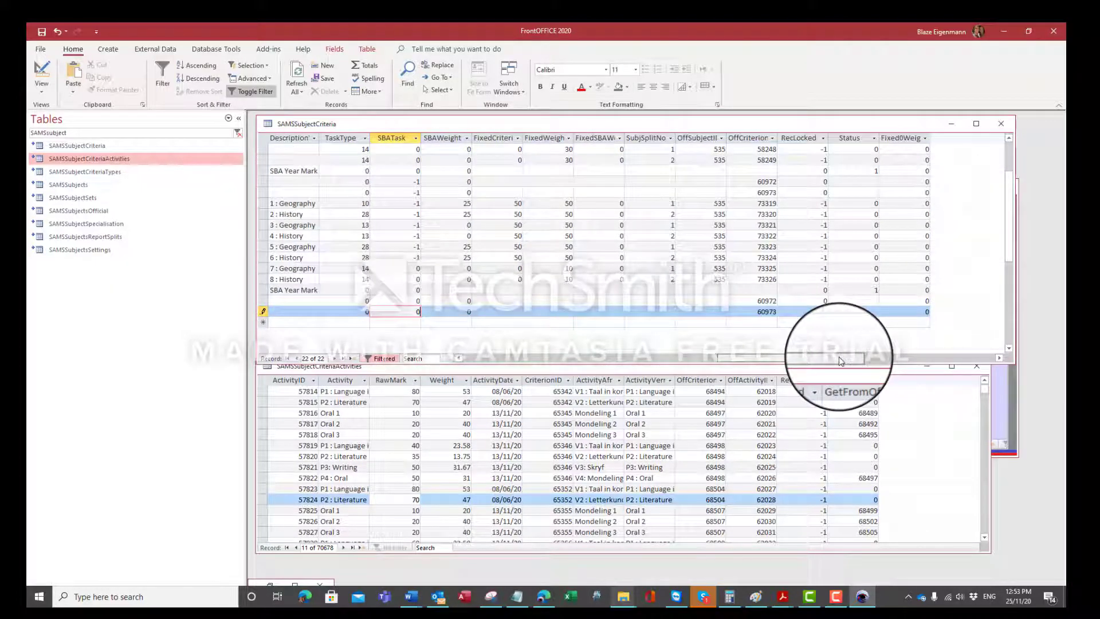
pyautogui.click(753, 140)
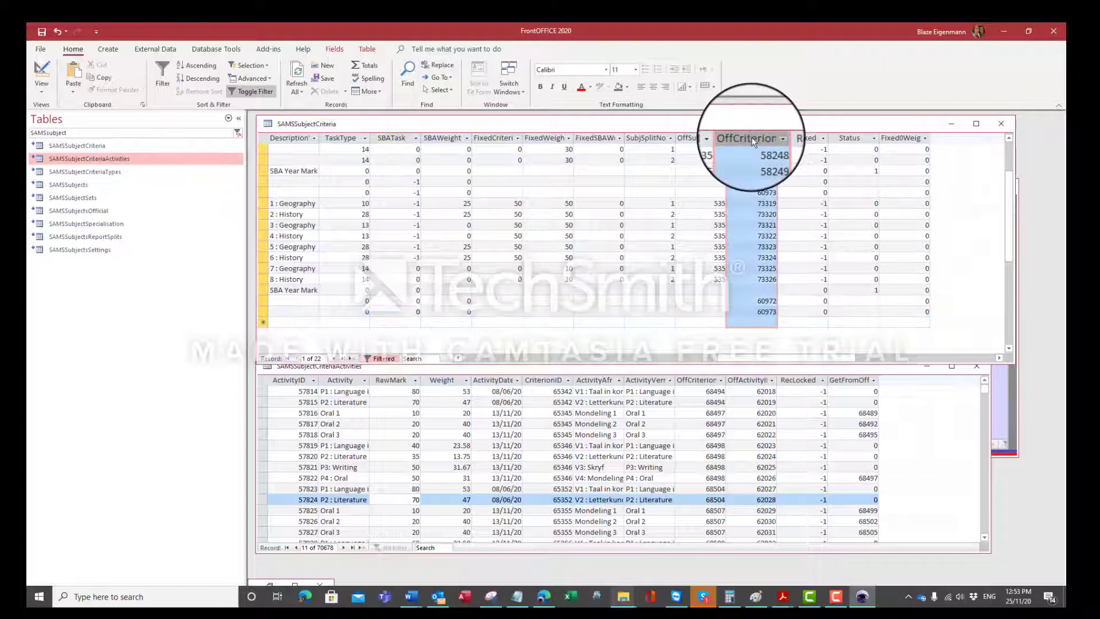
pyautogui.moveTo(755, 139); pyautogui.dragTo(501, 209)
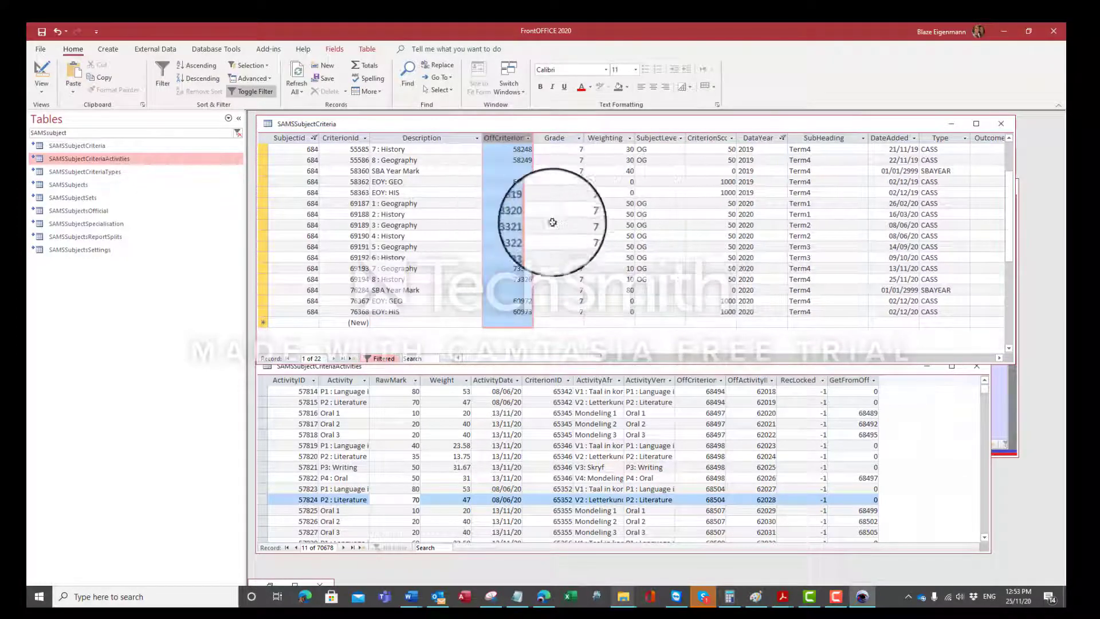
pyautogui.scroll(-4, 435, 223)
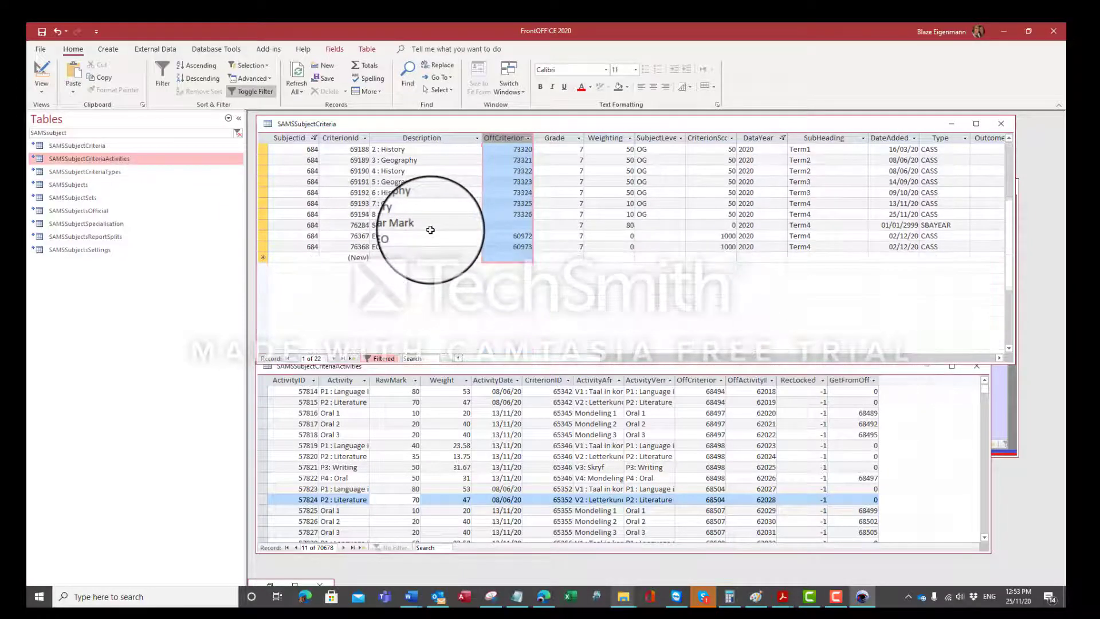
pyautogui.click(432, 247)
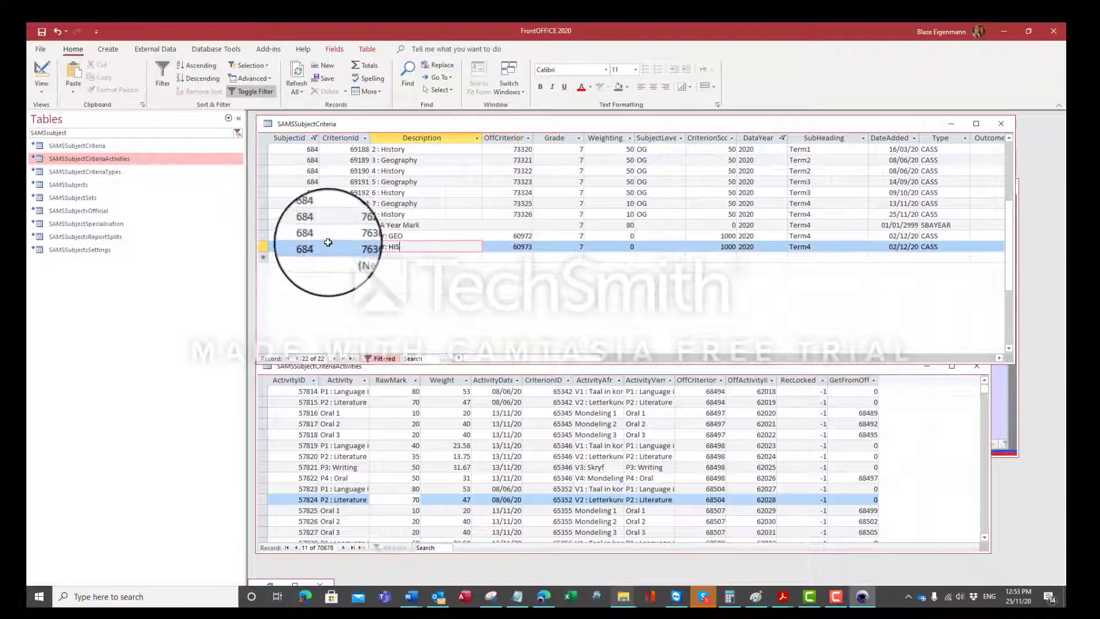
pyautogui.moveTo(264, 235); pyautogui.dragTo(264, 245)
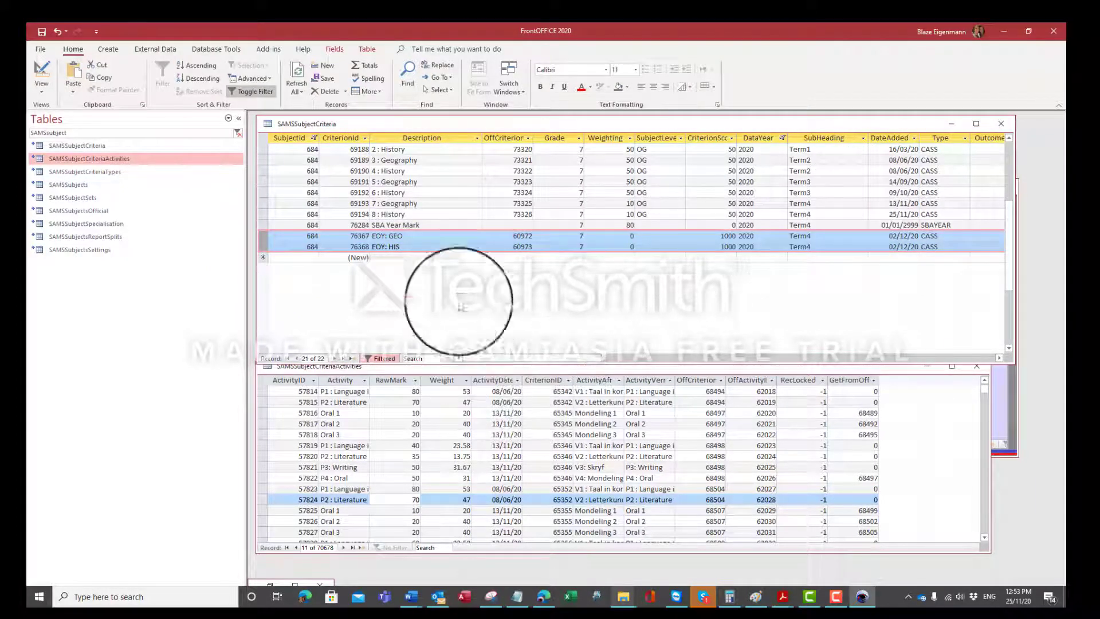
pyautogui.click(412, 236)
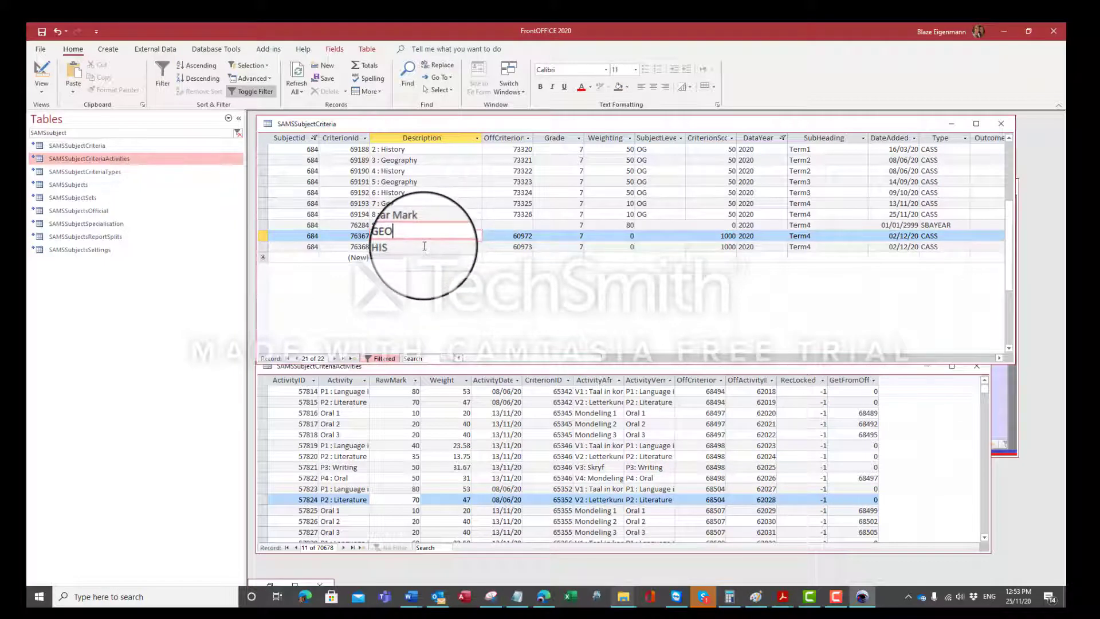
pyautogui.click(421, 248)
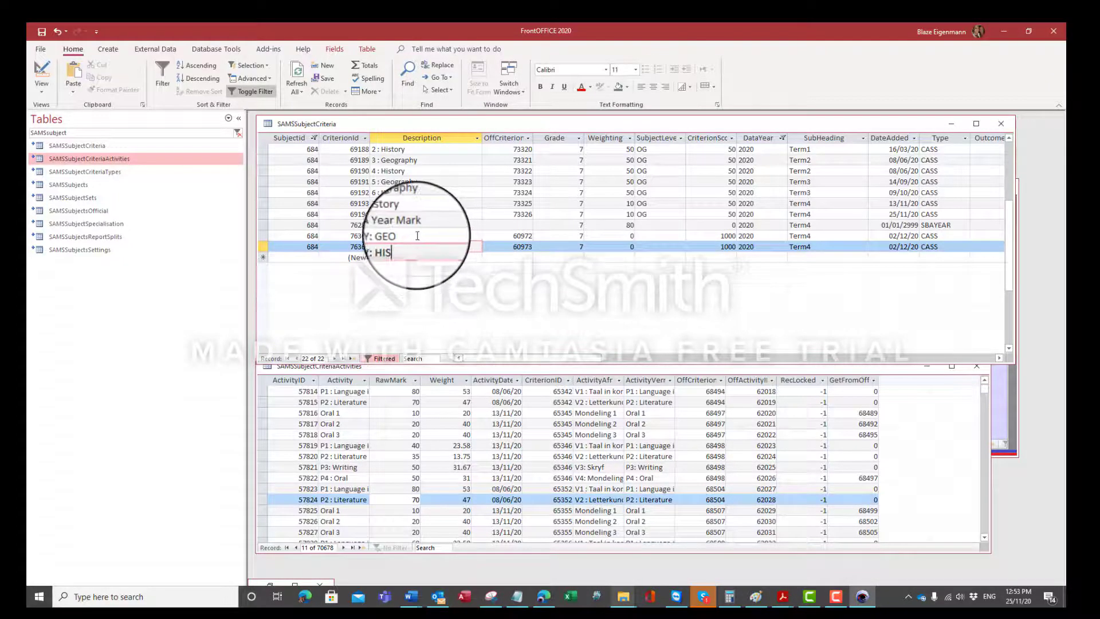
# Close the SAMSSubjectCriteriaActivities and SAMSSubjectCriteria tables, moving the save-changes prompt aside
pyautogui.click(980, 371)
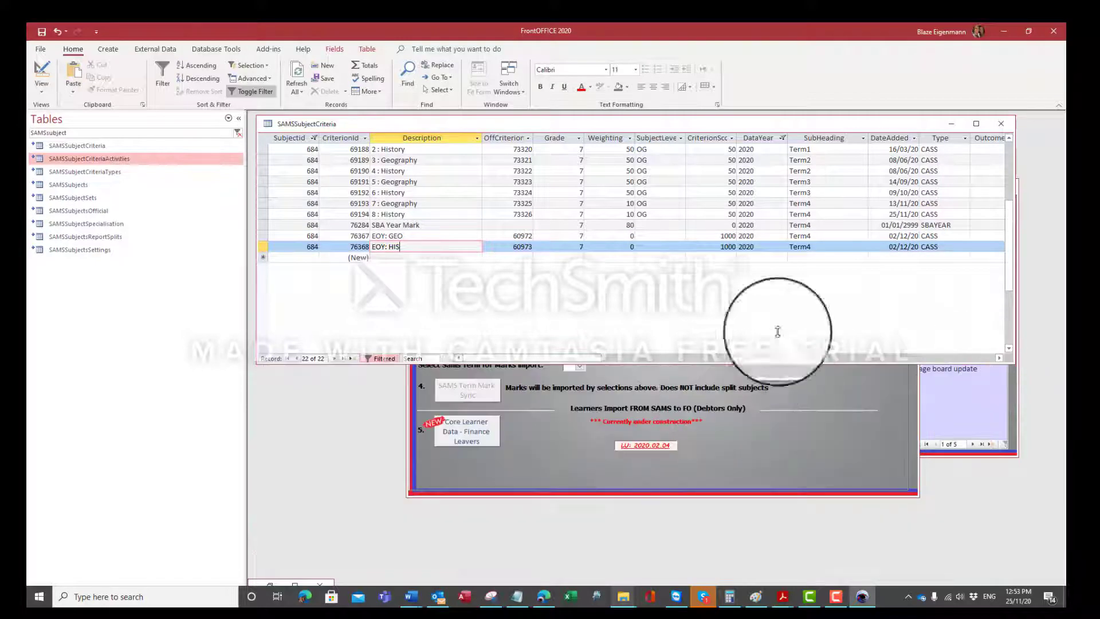
pyautogui.click(1000, 123)
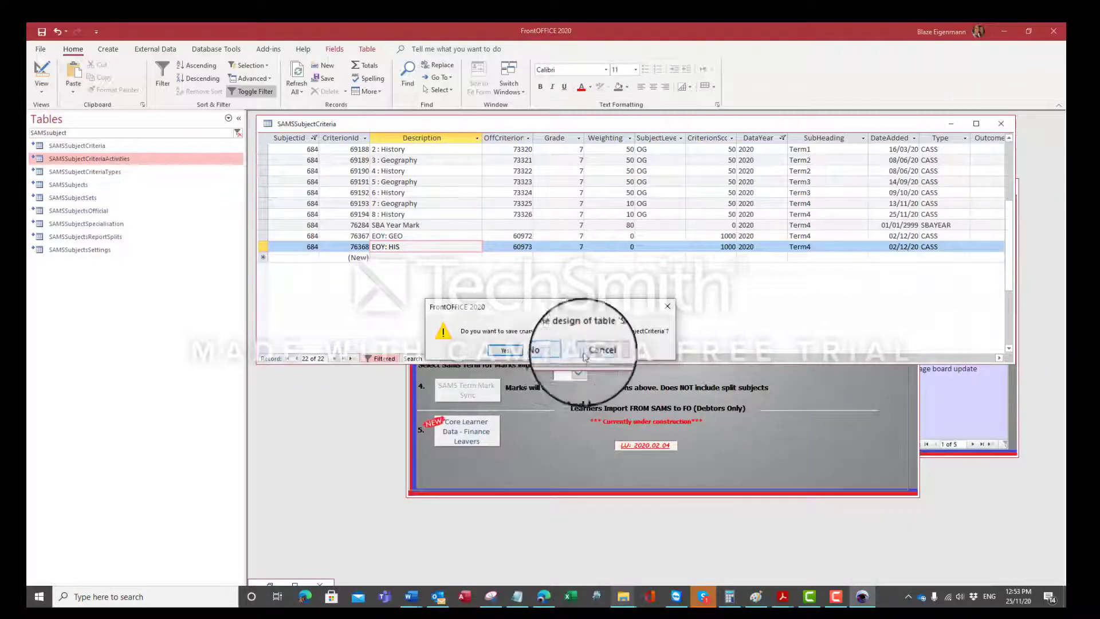
pyautogui.moveTo(552, 310); pyautogui.dragTo(577, 309)
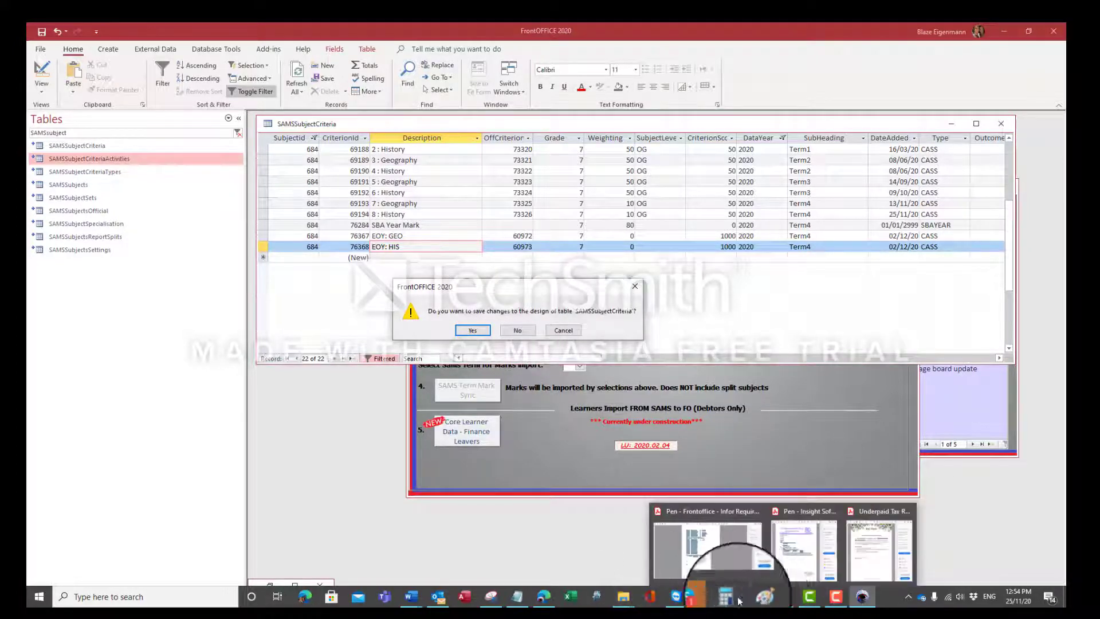
# Switch to the SA-SAMS Grade 07 Social Sciences mark grid, show its SBA tasks for review, and leave the grid
pyautogui.click(713, 564)
pyautogui.click(876, 536)
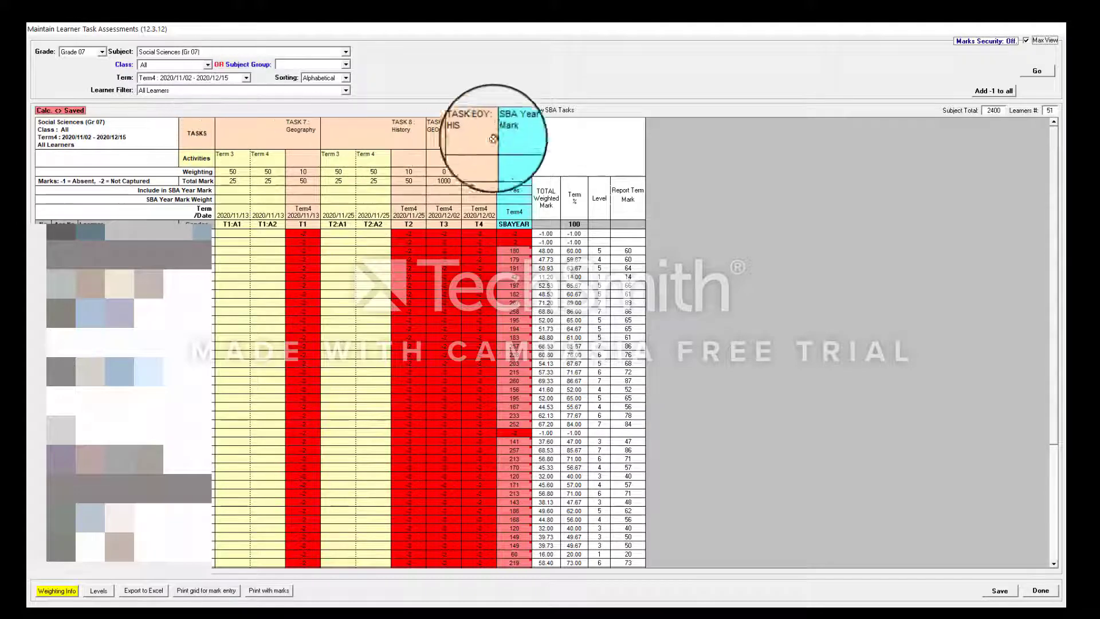
pyautogui.click(523, 110)
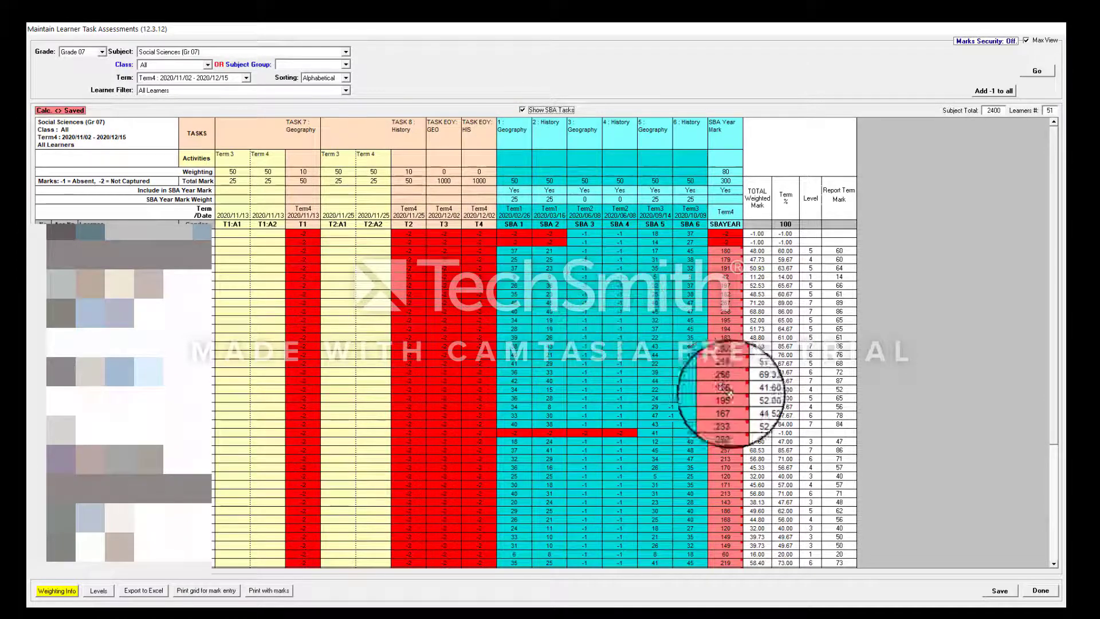
pyautogui.click(1039, 590)
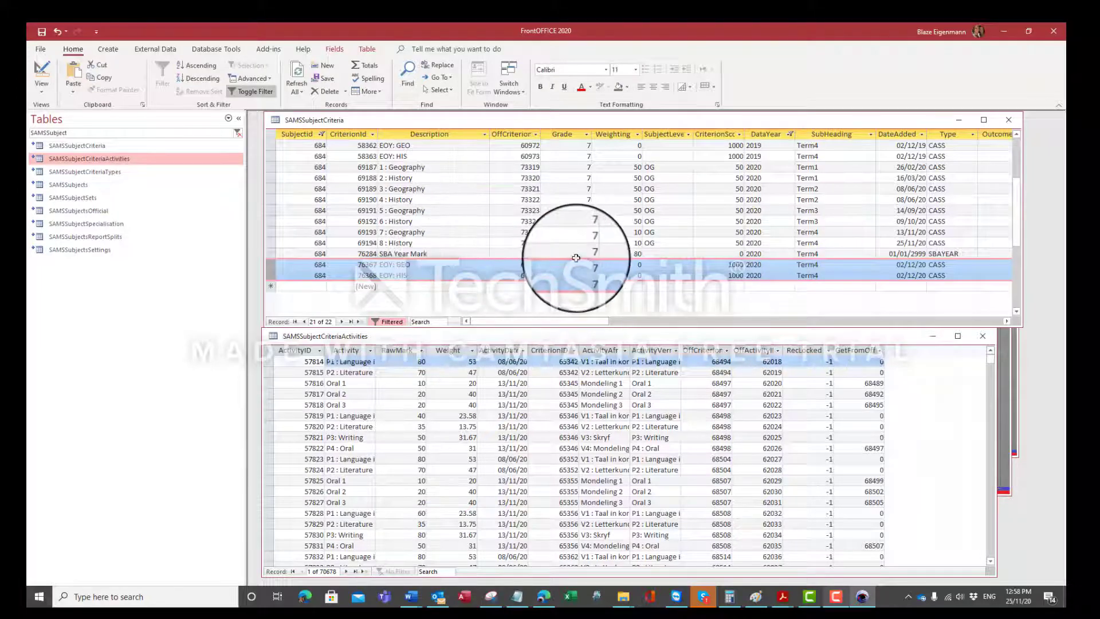
# Clear the OffCriterion values of the 2020 EOY: GEO and EOY: HIS records in SAMSSubjectCriteria
pyautogui.click(506, 265)
pyautogui.moveTo(506, 266); pyautogui.dragTo(632, 272)
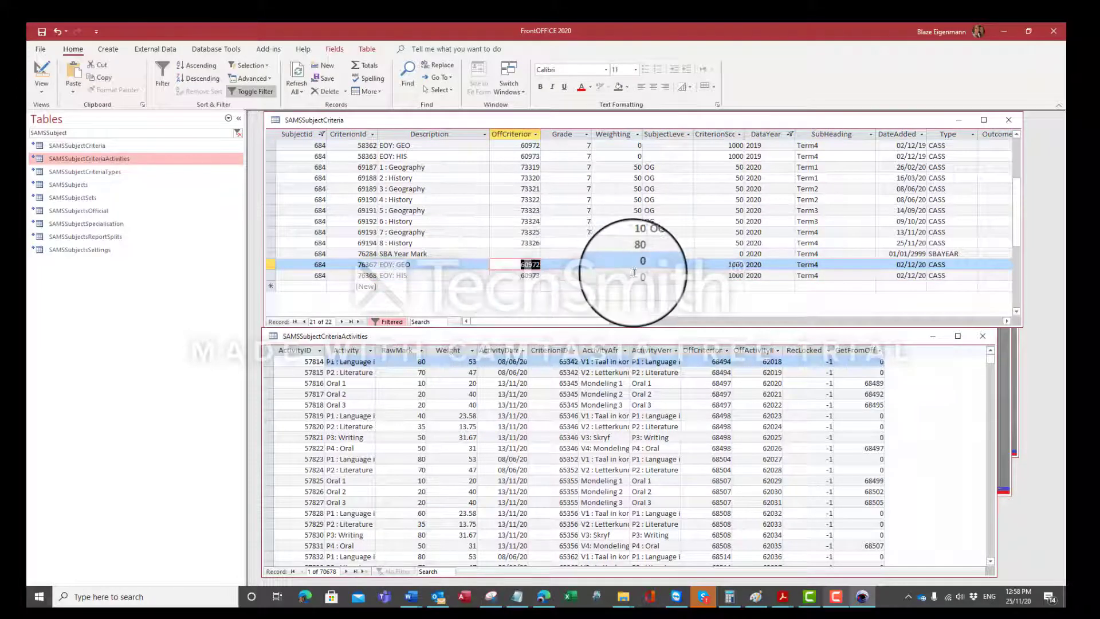
pyautogui.press('Delete')
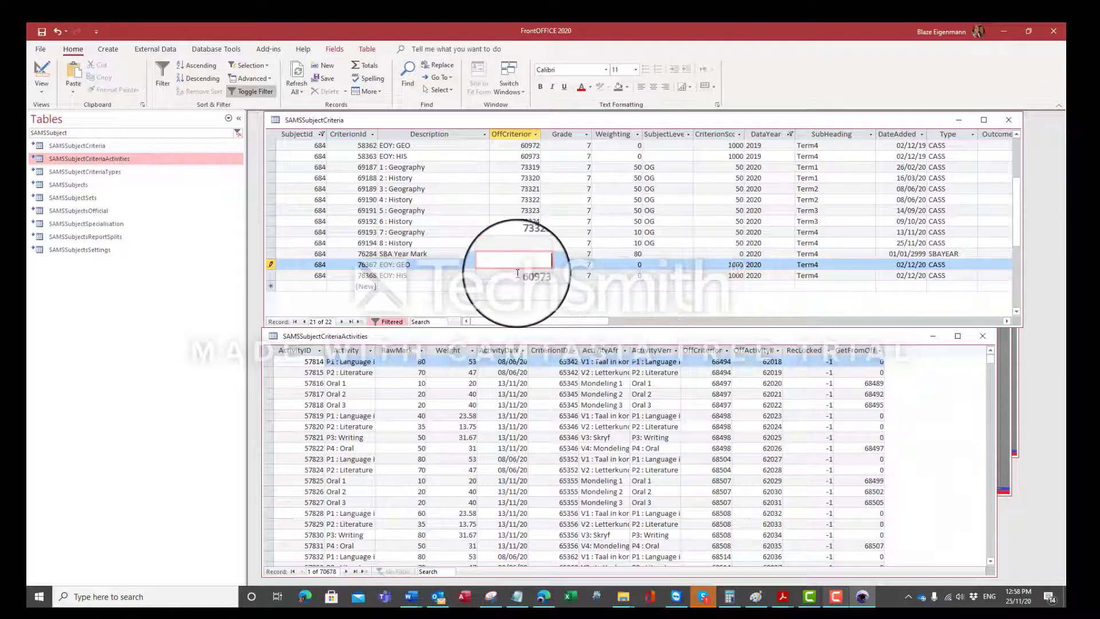
pyautogui.moveTo(515, 275); pyautogui.dragTo(691, 271)
pyautogui.press('Delete')
pyautogui.click(523, 258)
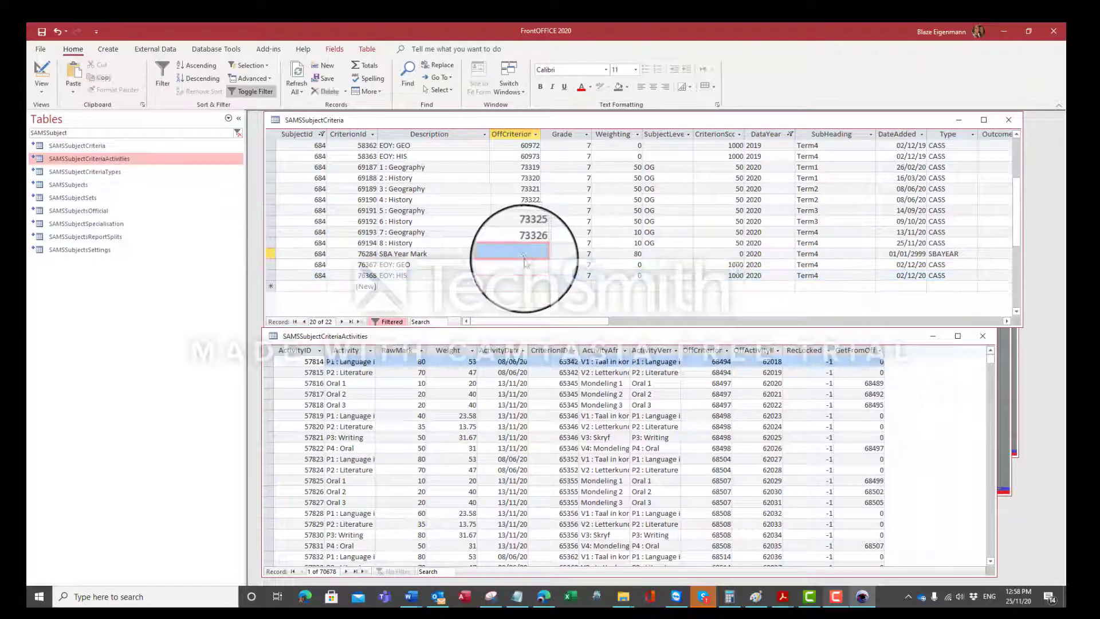
pyautogui.click(514, 266)
pyautogui.click(524, 276)
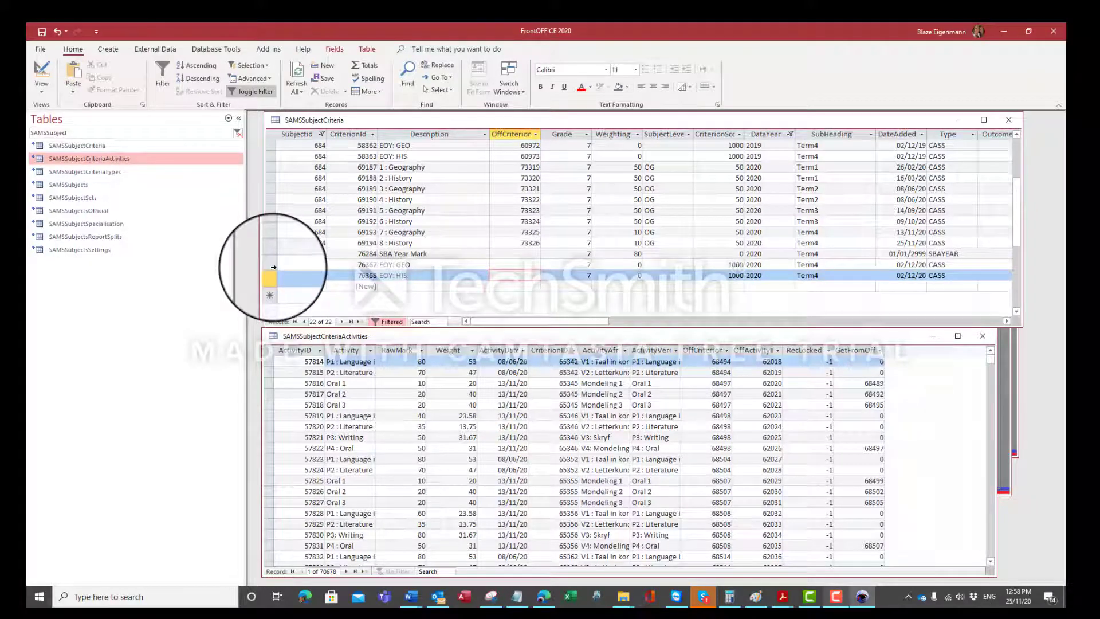
# Review the remaining field values of the 2020 EOY: GEO and EOY: HIS records against the other criteria
pyautogui.moveTo(273, 265); pyautogui.dragTo(274, 276)
pyautogui.moveTo(547, 323); pyautogui.dragTo(676, 328)
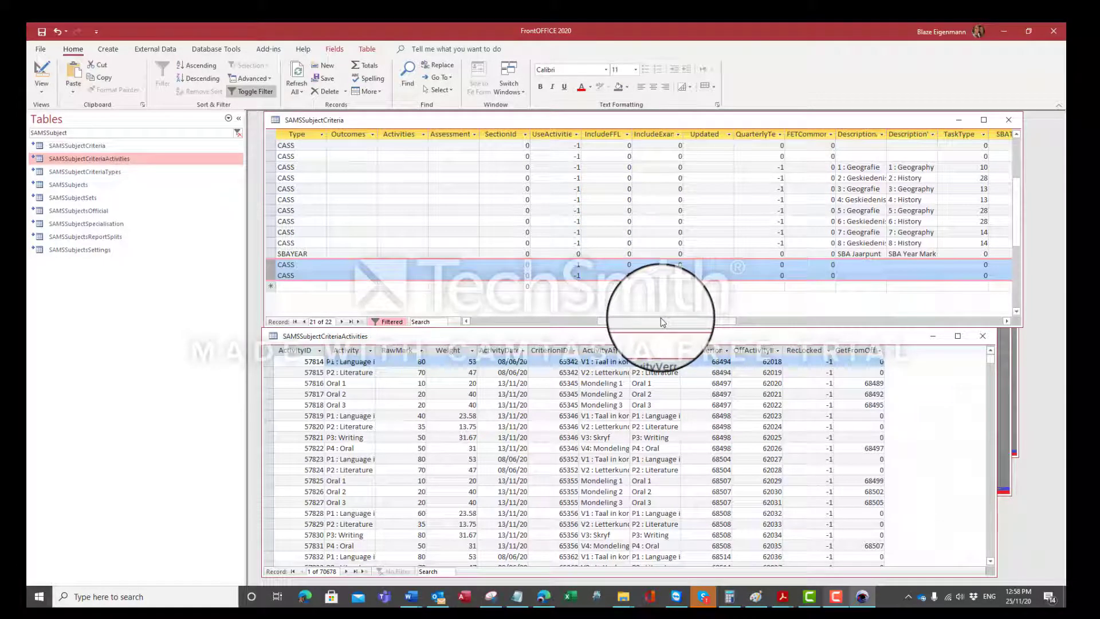
pyautogui.moveTo(664, 321); pyautogui.dragTo(796, 321)
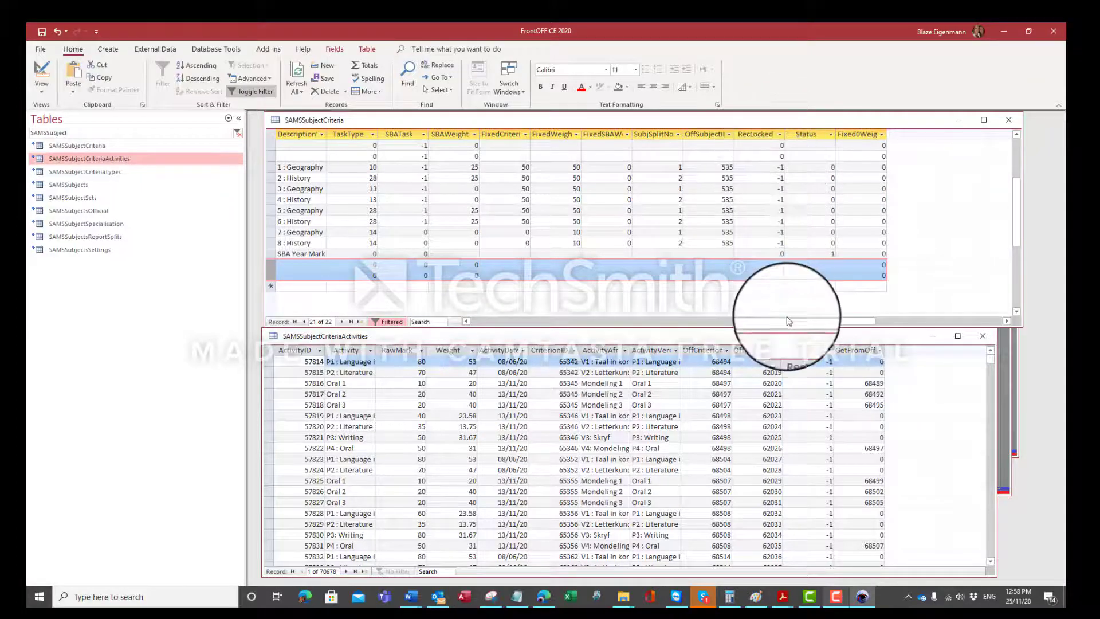
pyautogui.moveTo(785, 321); pyautogui.dragTo(518, 332)
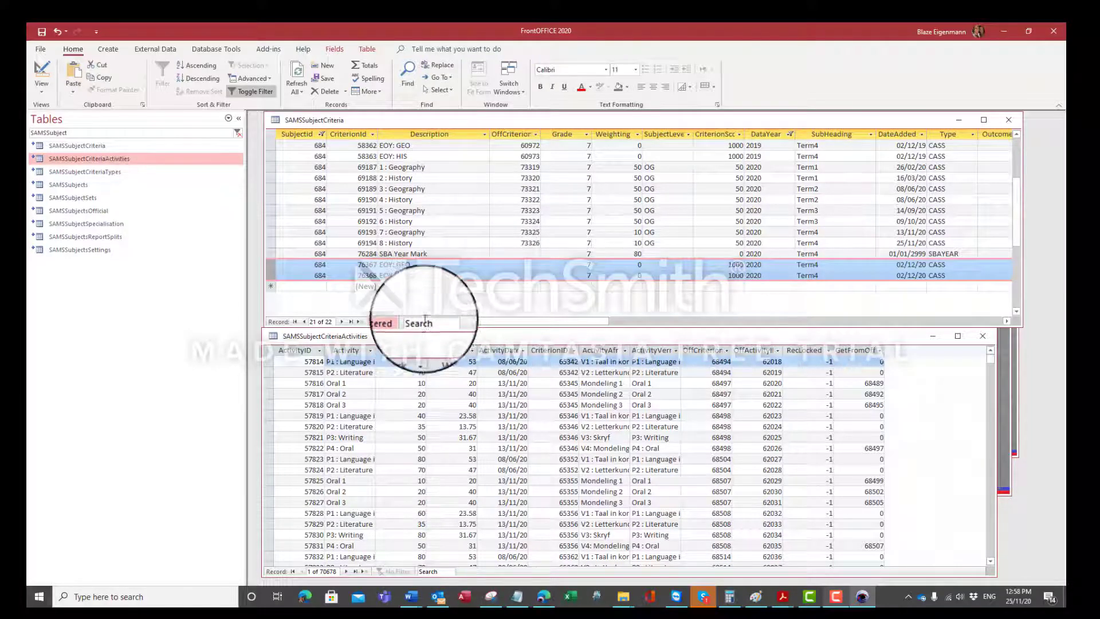
# Locate the 2019 EOY: GEO criterion and set the ActivityDate of its four pasted Geography activities to 02/12/20
pyautogui.scroll(1, 492, 253)
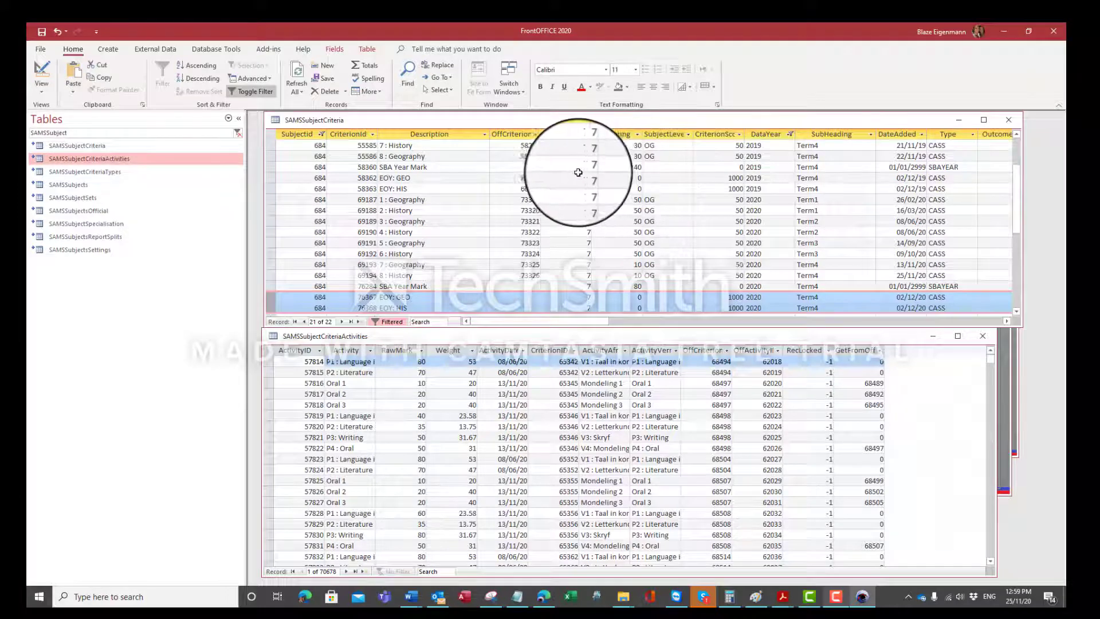
pyautogui.scroll(1, 575, 174)
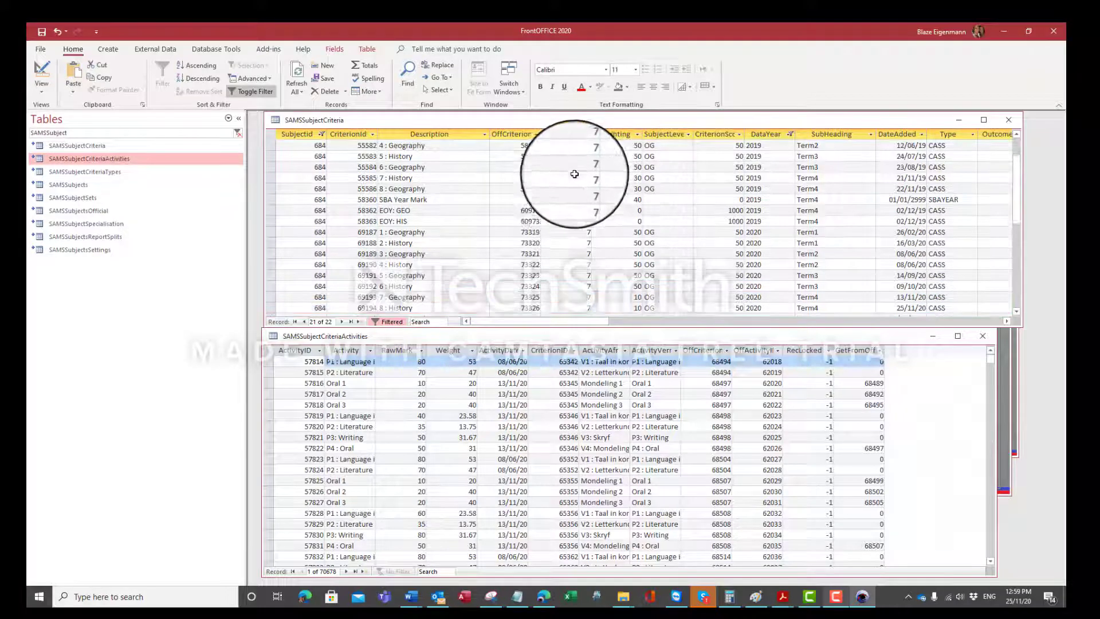
pyautogui.click(525, 209)
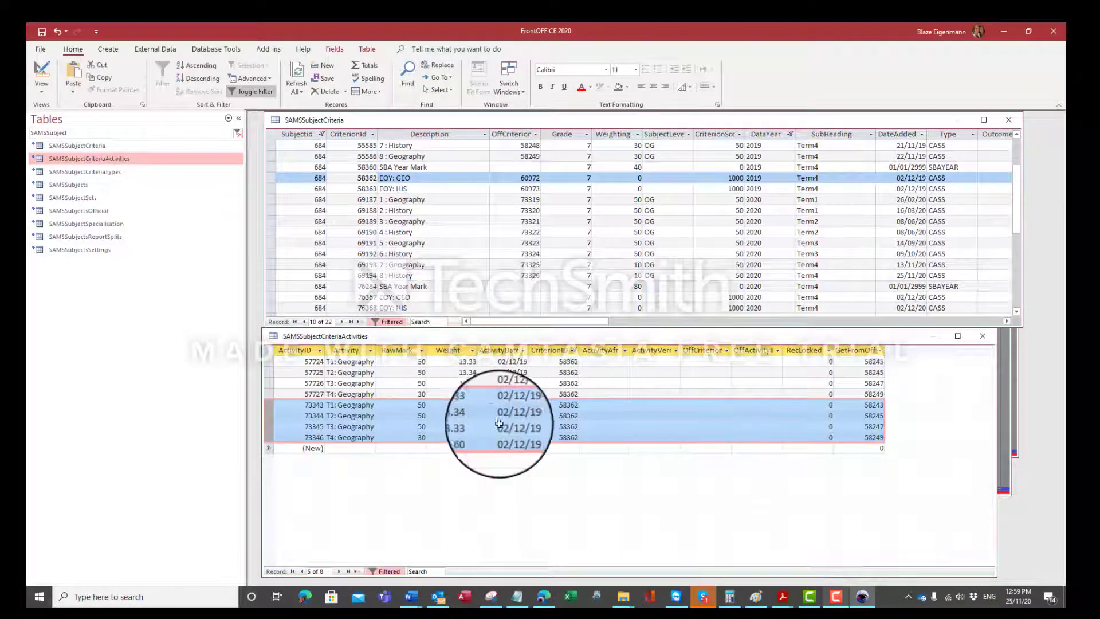
pyautogui.click(507, 415)
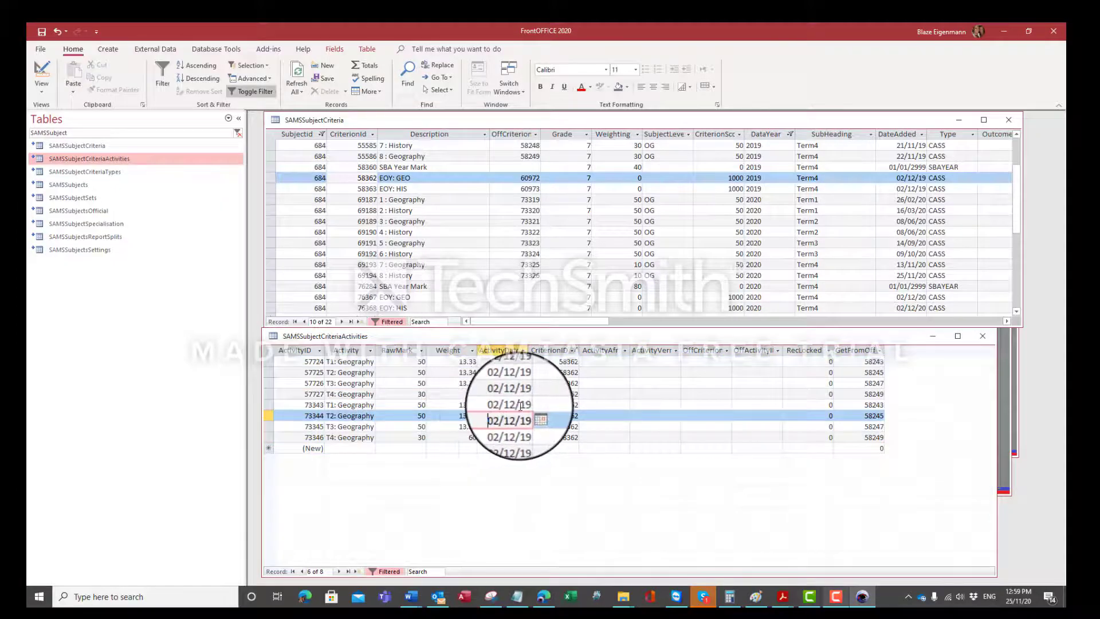
pyautogui.doubleClick(520, 405)
pyautogui.write('20')
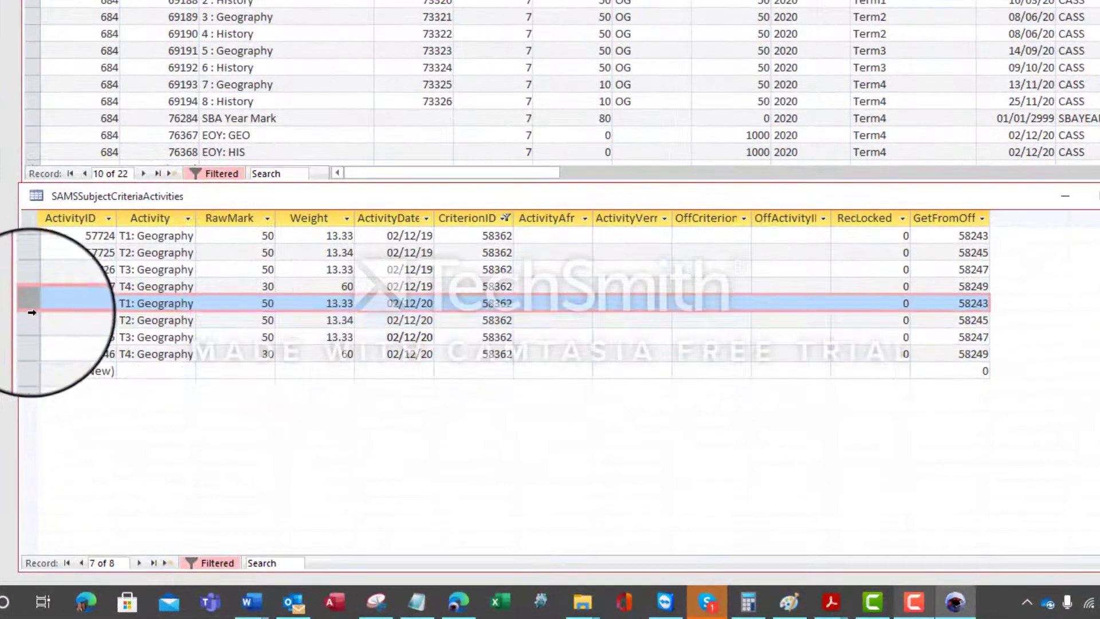
pyautogui.moveTo(97, 332); pyautogui.dragTo(97, 376)
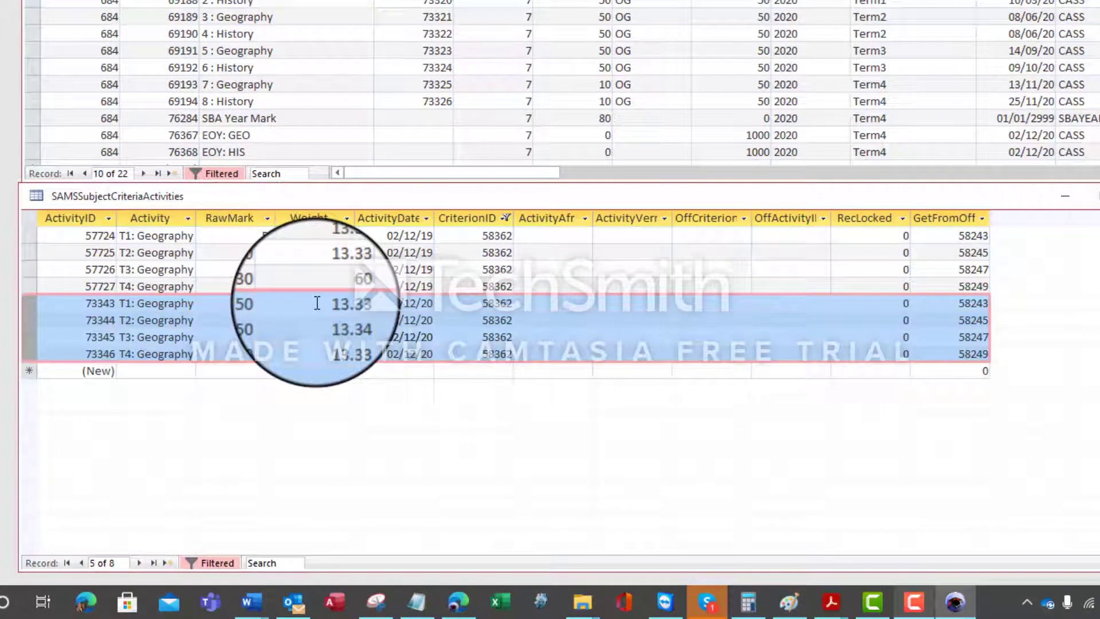
# Delete the pasted T2: Geography activity record dated 02/12/20 from SAMSSubjectCriteriaActivities
pyautogui.click(33, 319)
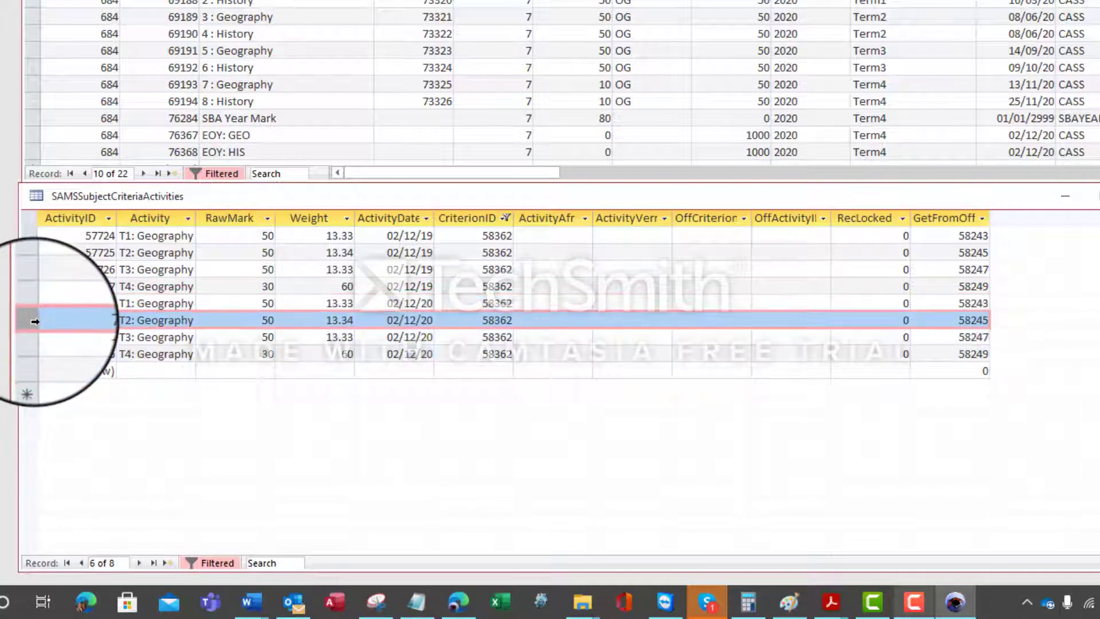
pyautogui.press('Delete')
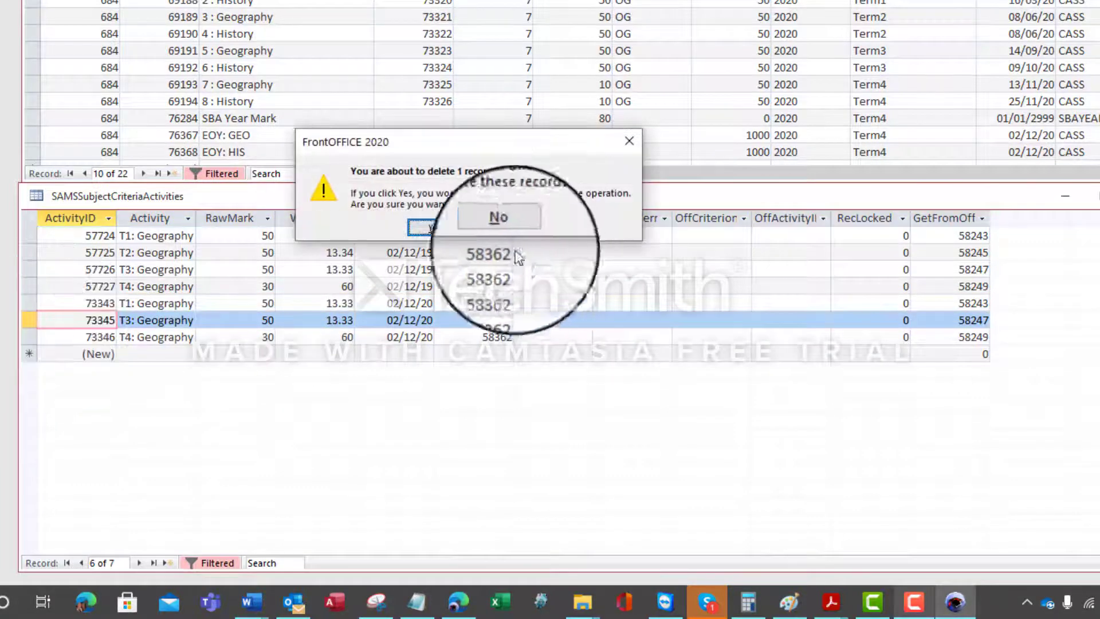
pyautogui.click(445, 296)
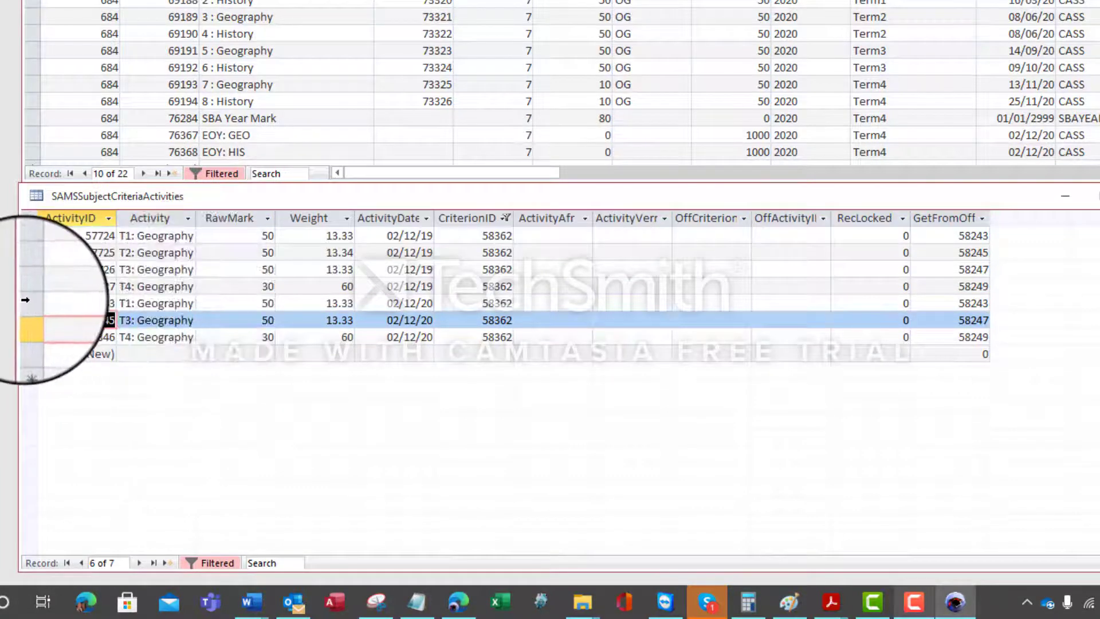
# Set the Weight of the pasted Geography activities to 40 for T1, 40 for T3 and 20 for T4
pyautogui.moveTo(25, 303); pyautogui.dragTo(26, 337)
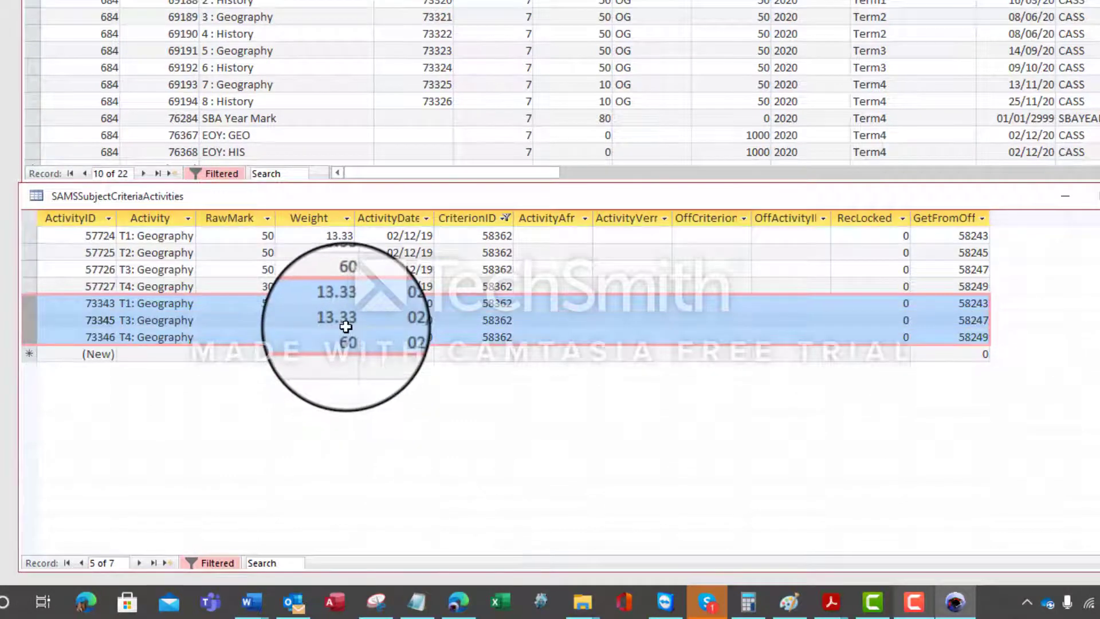
pyautogui.click(320, 301)
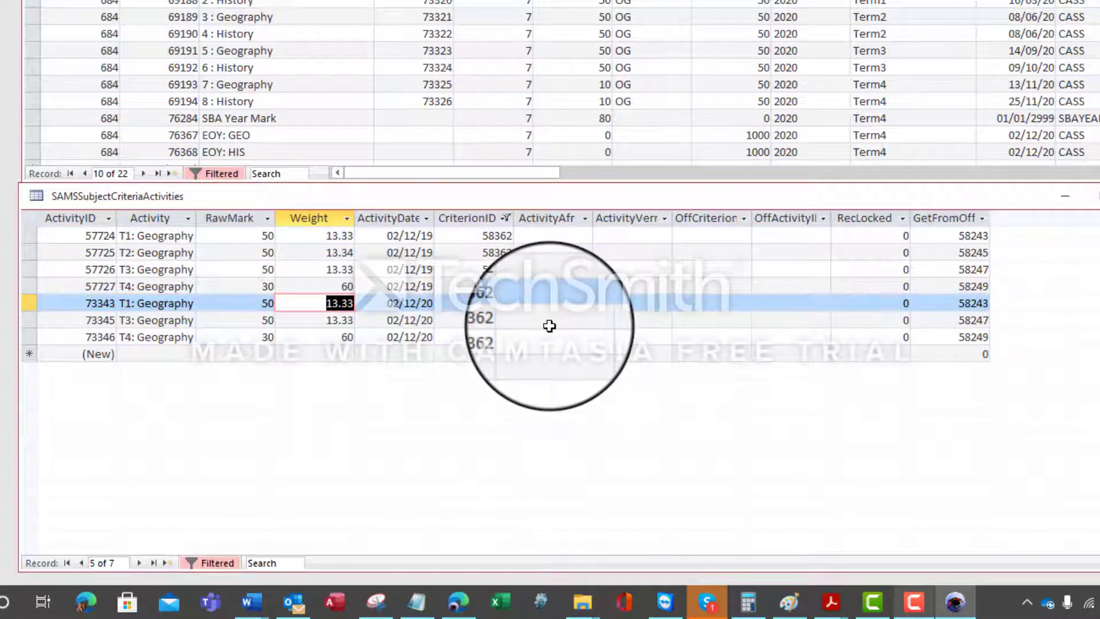
pyautogui.write('40')
pyautogui.press('Down')
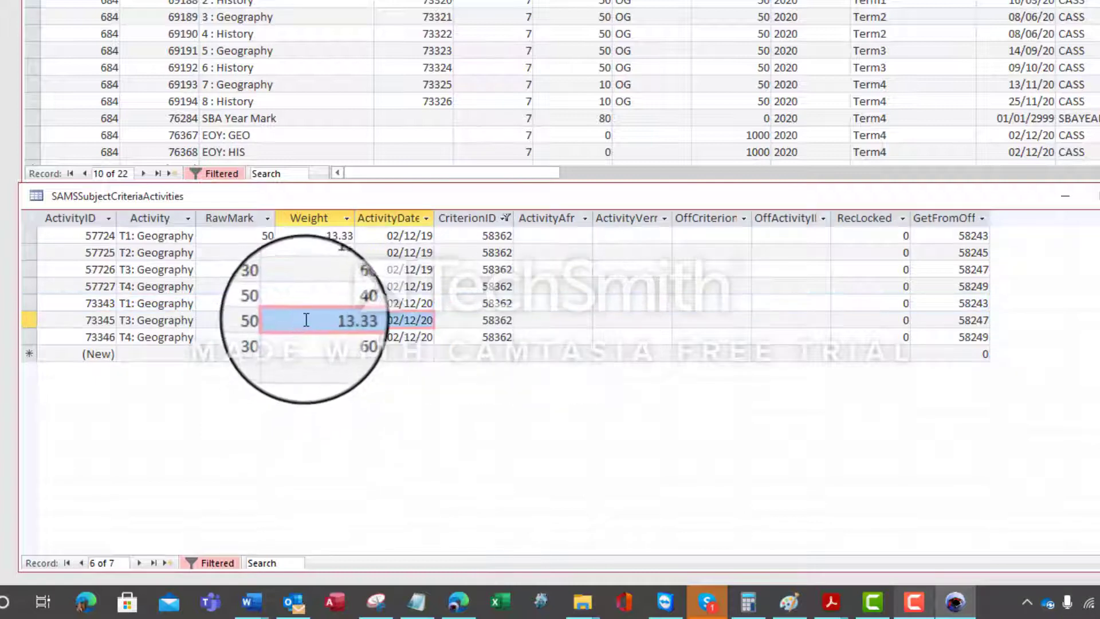
pyautogui.write('40')
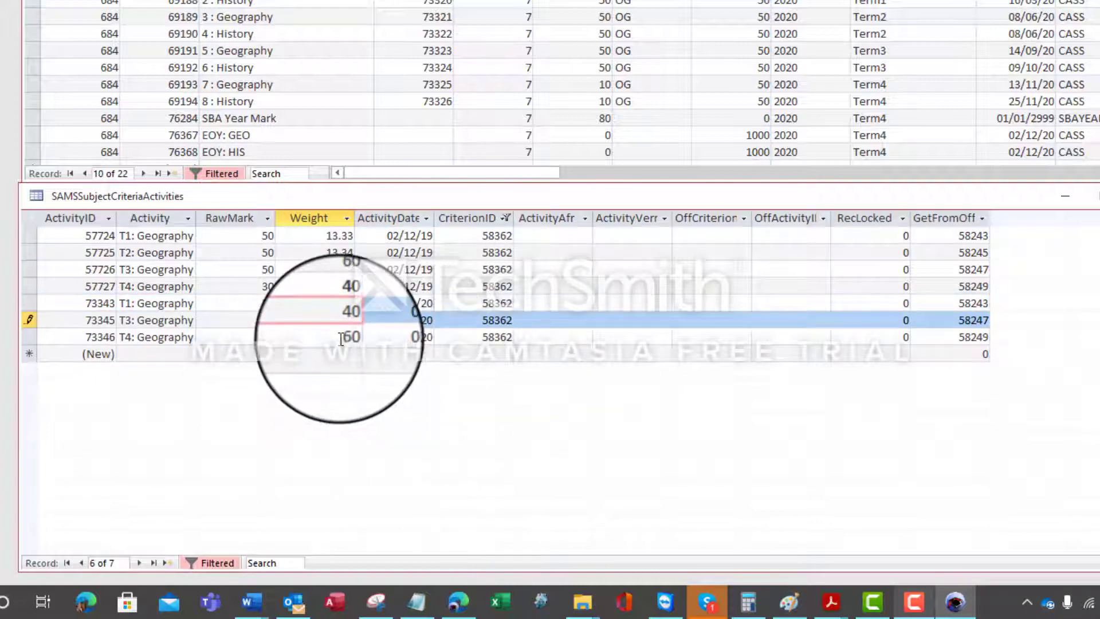
pyautogui.press('Down')
pyautogui.write('20')
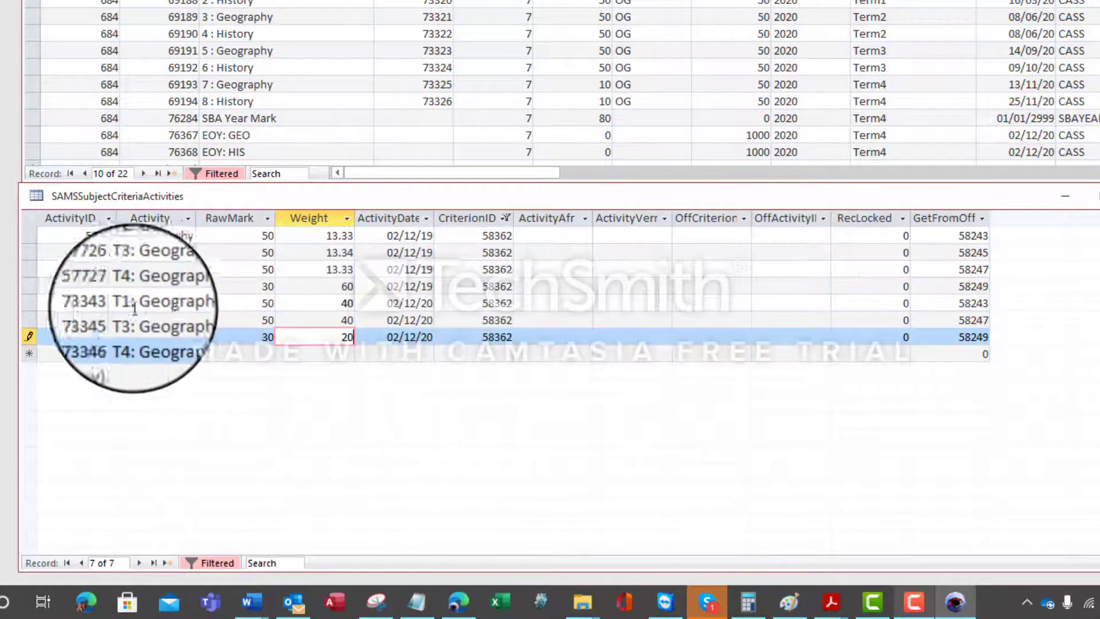
pyautogui.click(29, 303)
pyautogui.moveTo(30, 303); pyautogui.dragTo(30, 336)
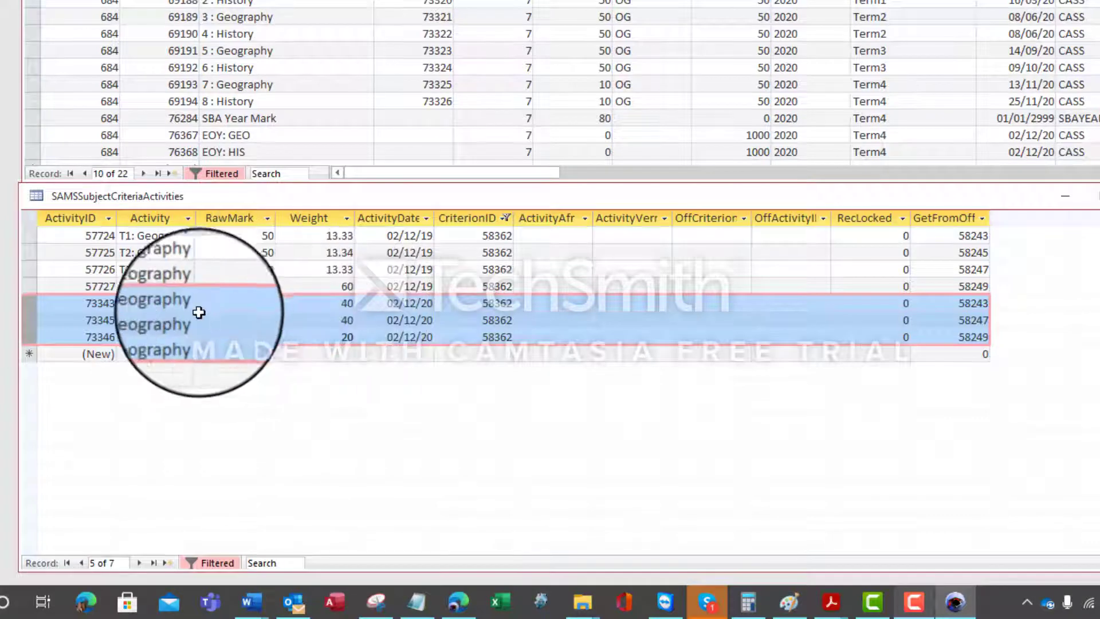
# Copy CriterionId 76367 from the 2020 EOY: GEO record into the CriterionID of the pasted T1, T3 and T4 Geography activities
pyautogui.click(243, 134)
pyautogui.scroll(-1, 216, 97)
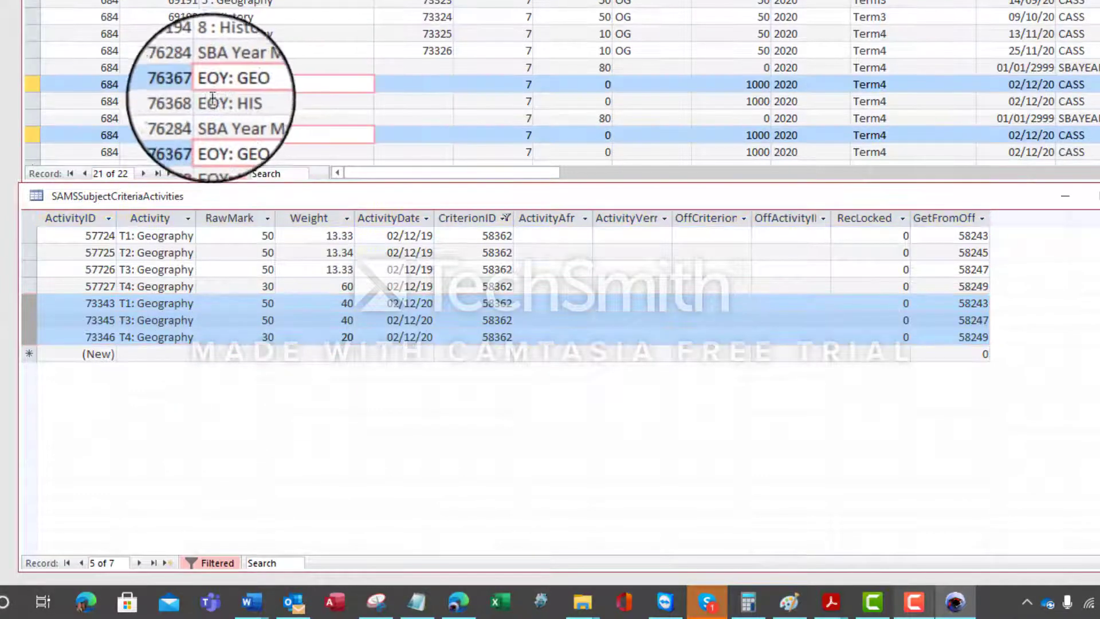
pyautogui.doubleClick(182, 84)
pyautogui.hotkey('ctrl', 'c')
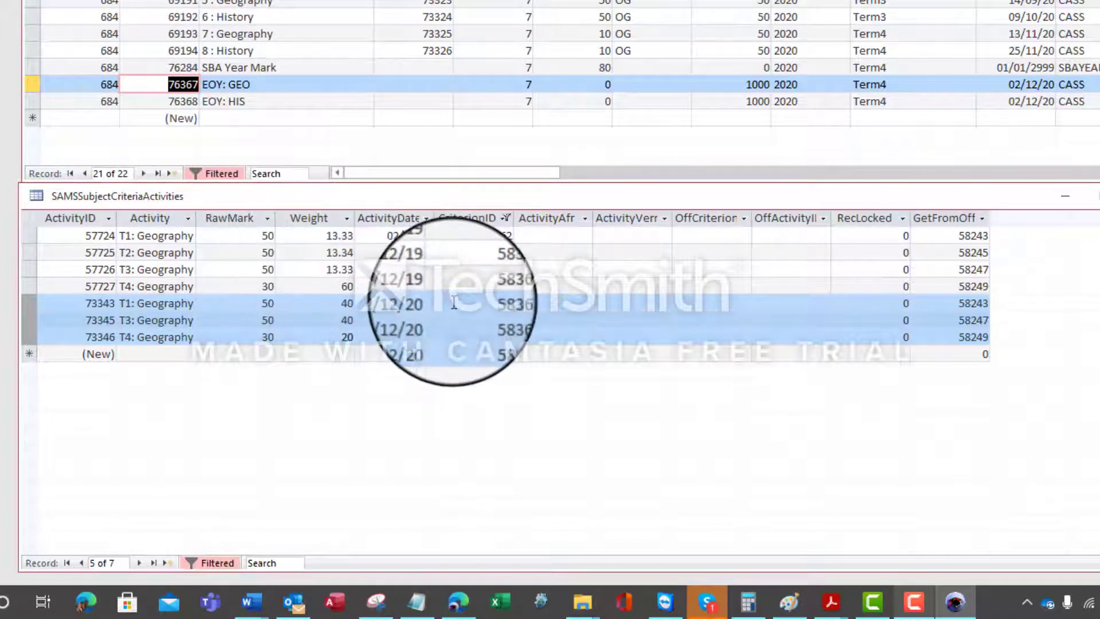
pyautogui.doubleClick(491, 303)
pyautogui.hotkey('ctrl', 'v')
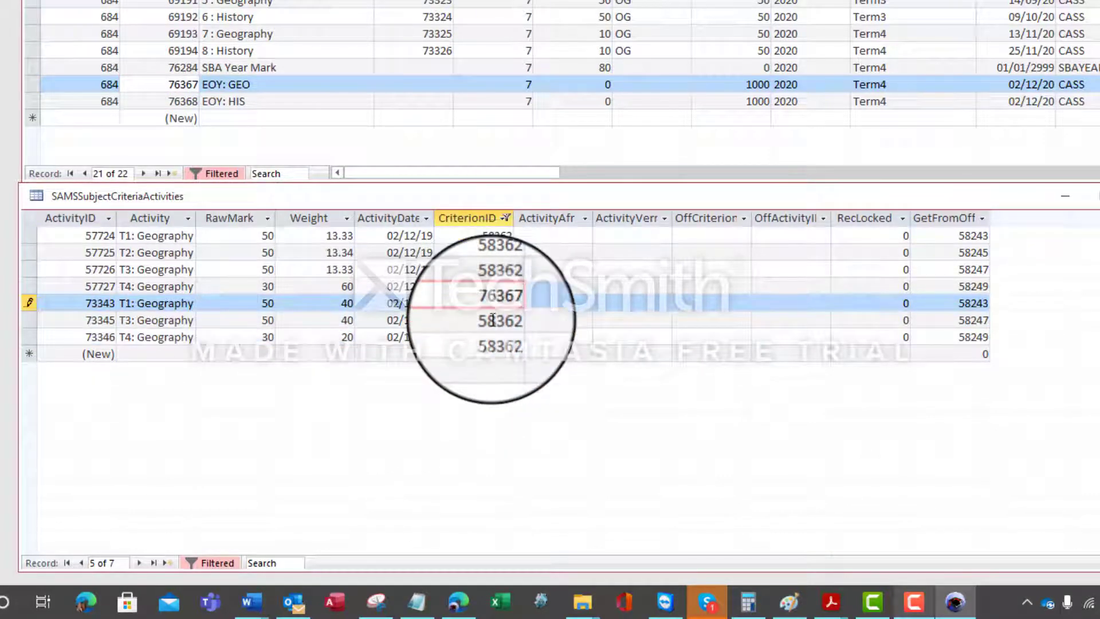
pyautogui.press('Down')
pyautogui.press('Down')
pyautogui.hotkey('ctrl', 'v')
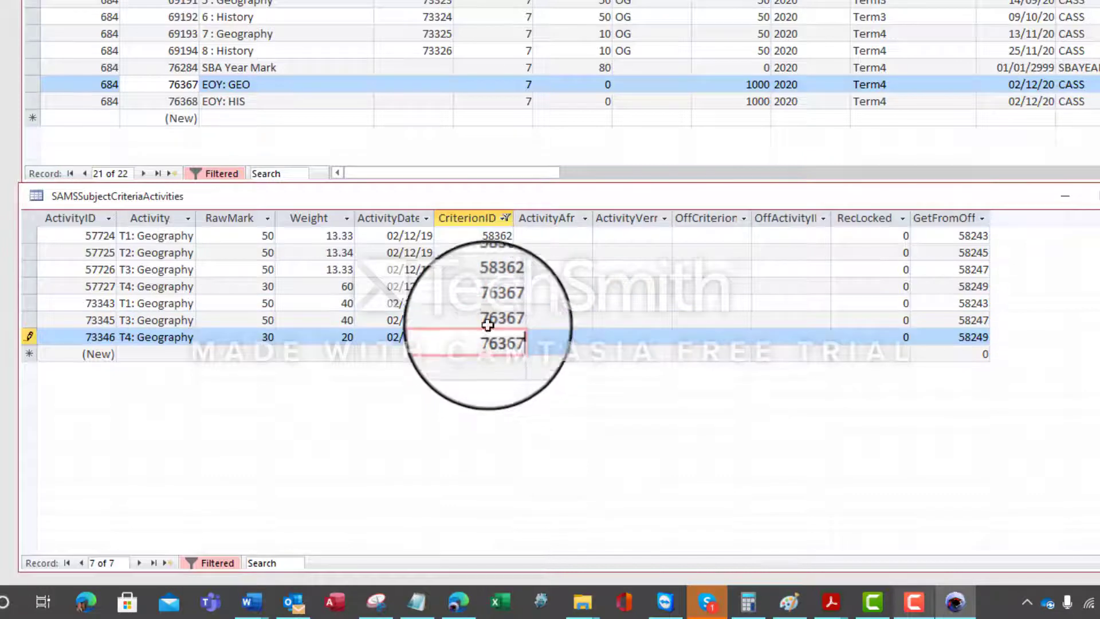
pyautogui.moveTo(11, 303); pyautogui.dragTo(29, 337)
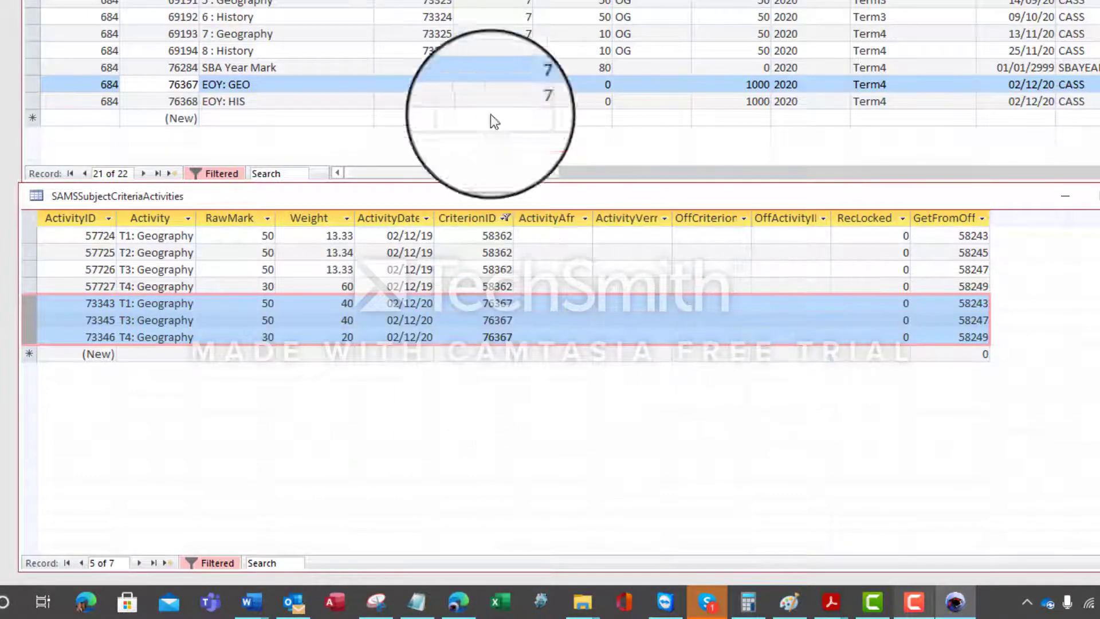
# Copy OffCriterionId 73319 from the 2020 criterion 1 : Geography into the GetFromOffCriterionId of the pasted T1: Geography activity
pyautogui.click(35, 85)
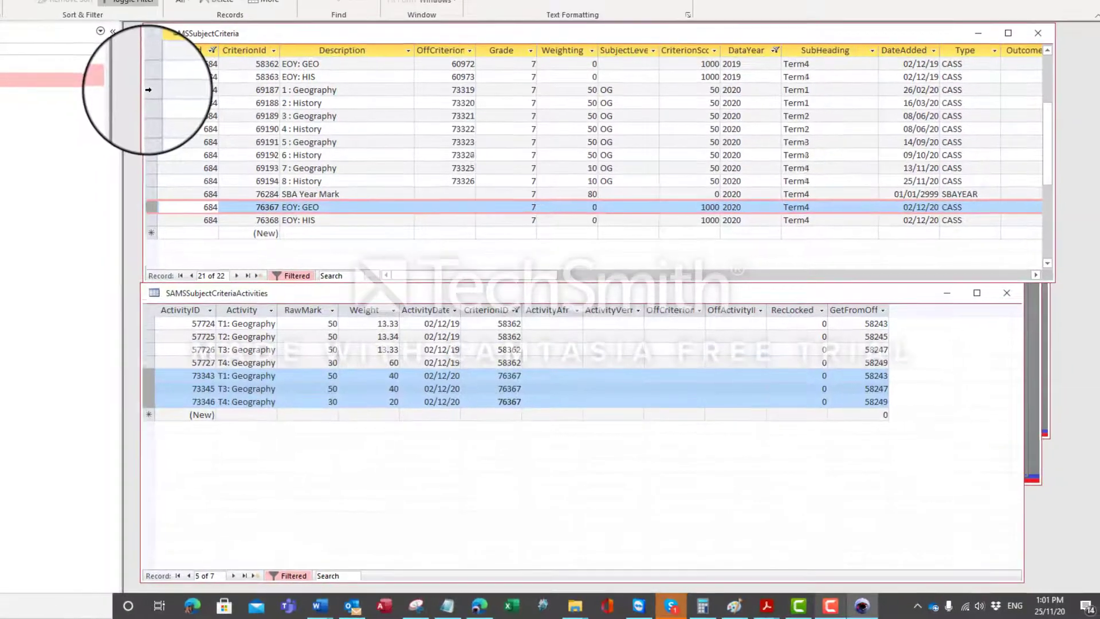
pyautogui.moveTo(151, 91); pyautogui.dragTo(147, 182)
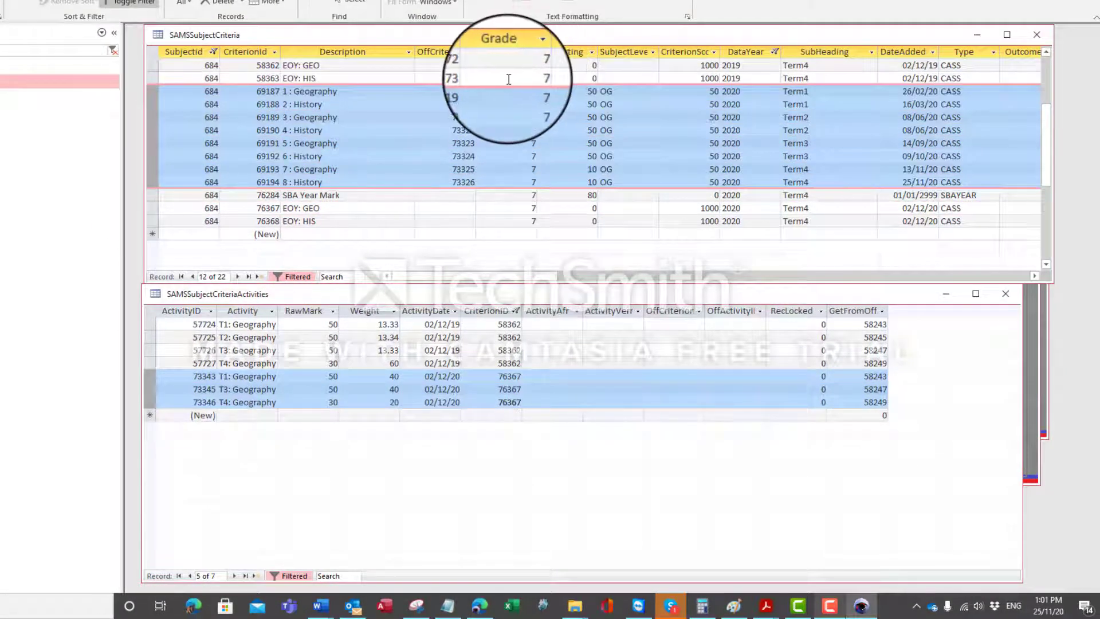
pyautogui.click(196, 376)
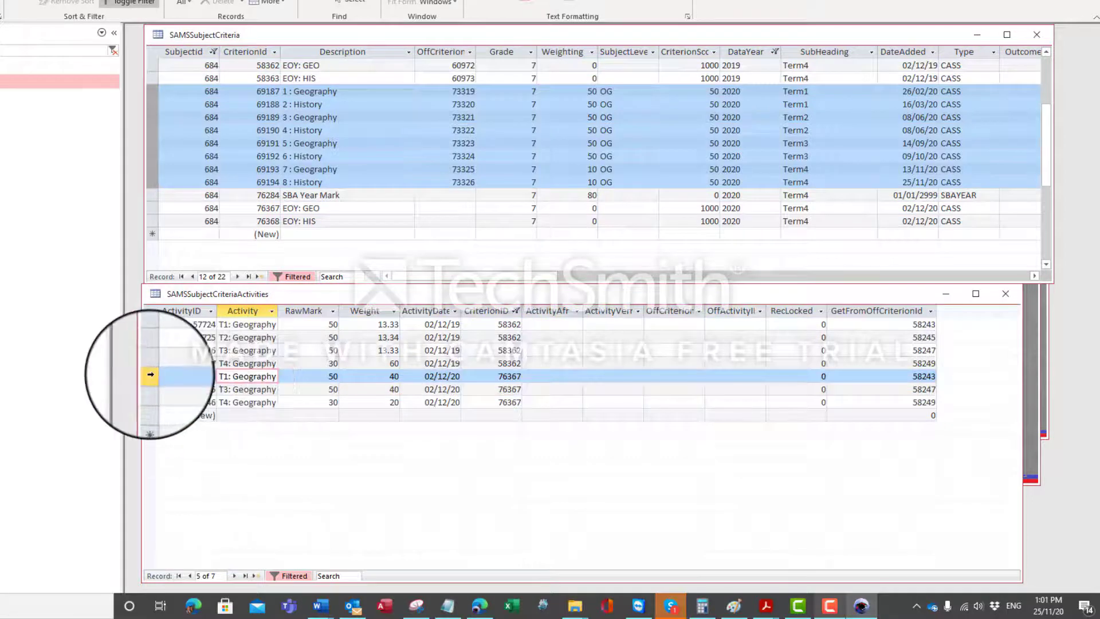
pyautogui.click(150, 376)
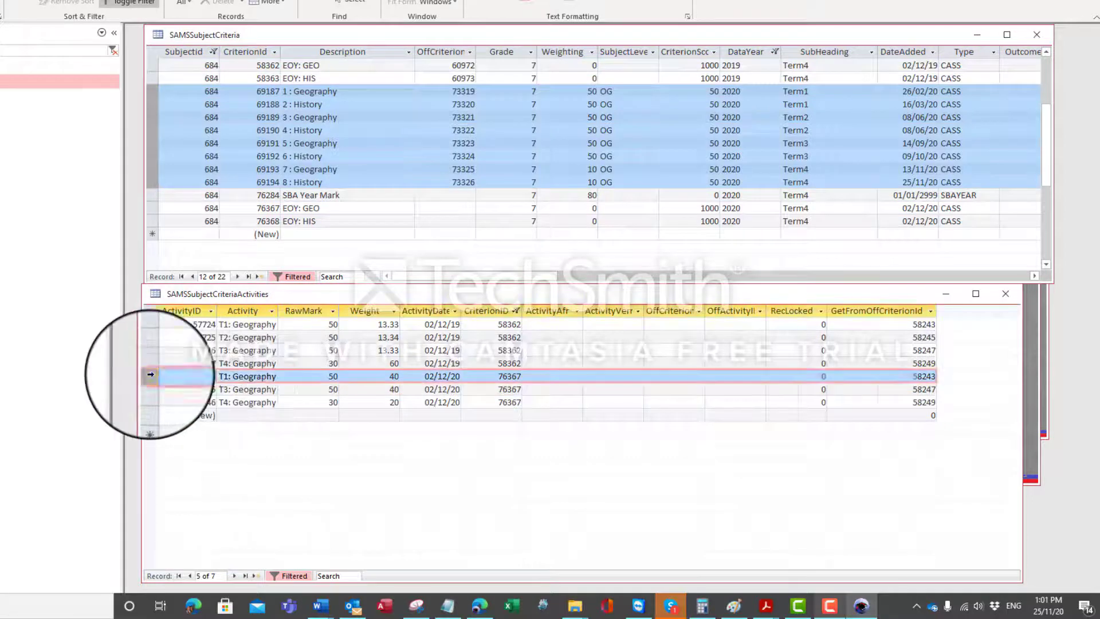
pyautogui.click(456, 93)
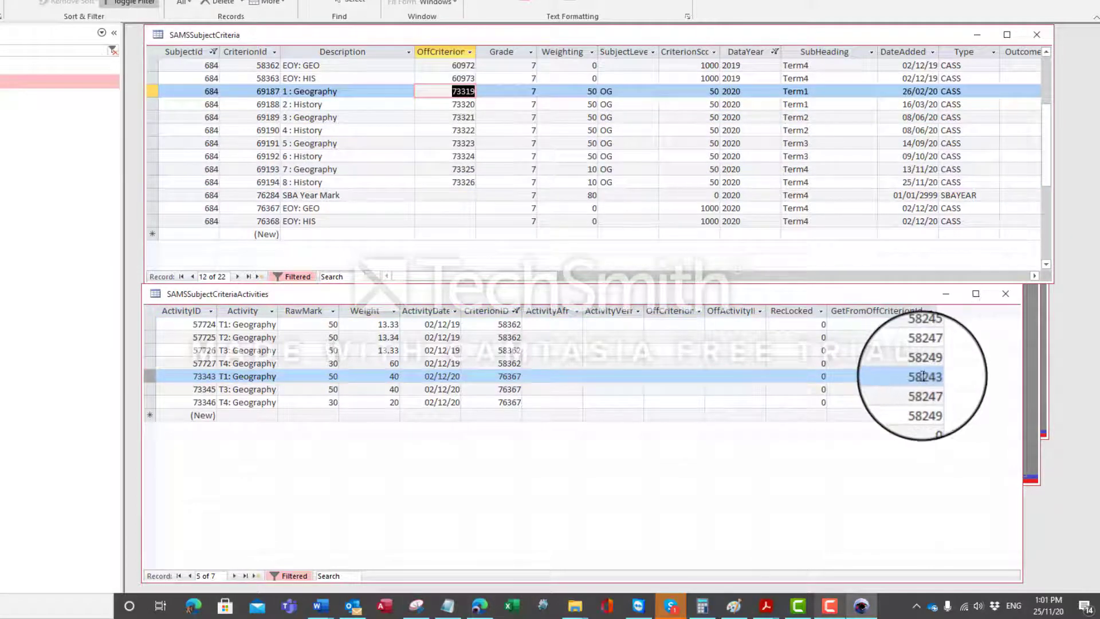
pyautogui.write('73319')
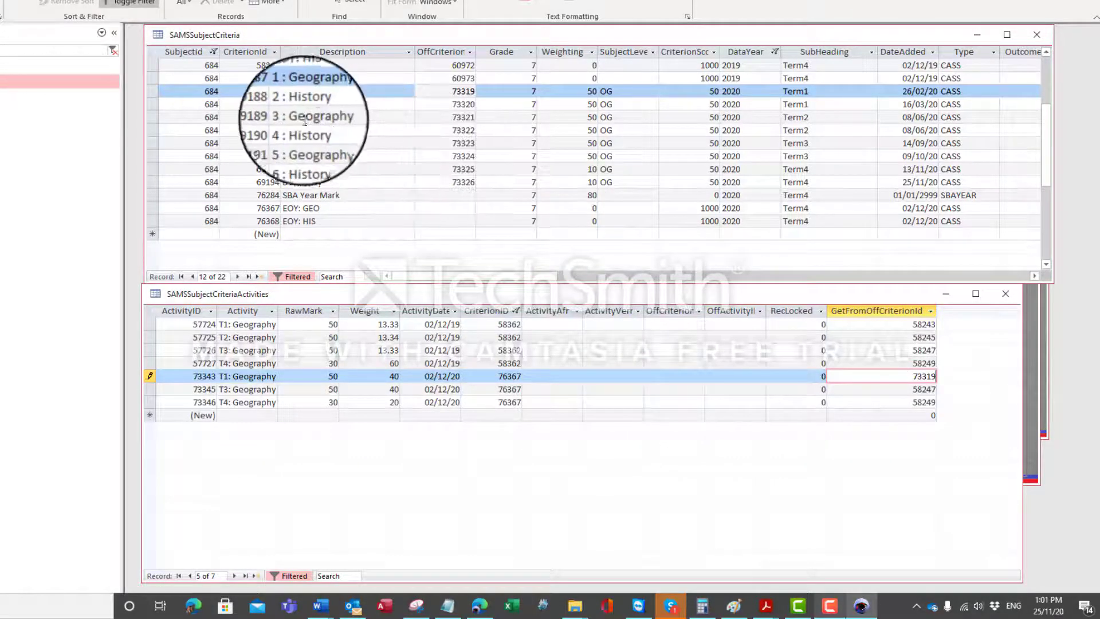
# Copy the 2020 OffCriterionIds into GetFromOffCriterionId of the pasted Geography activities: 73323 for T3 and 73325 for T4
pyautogui.doubleClick(467, 144)
pyautogui.hotkey('ctrl', 'c')
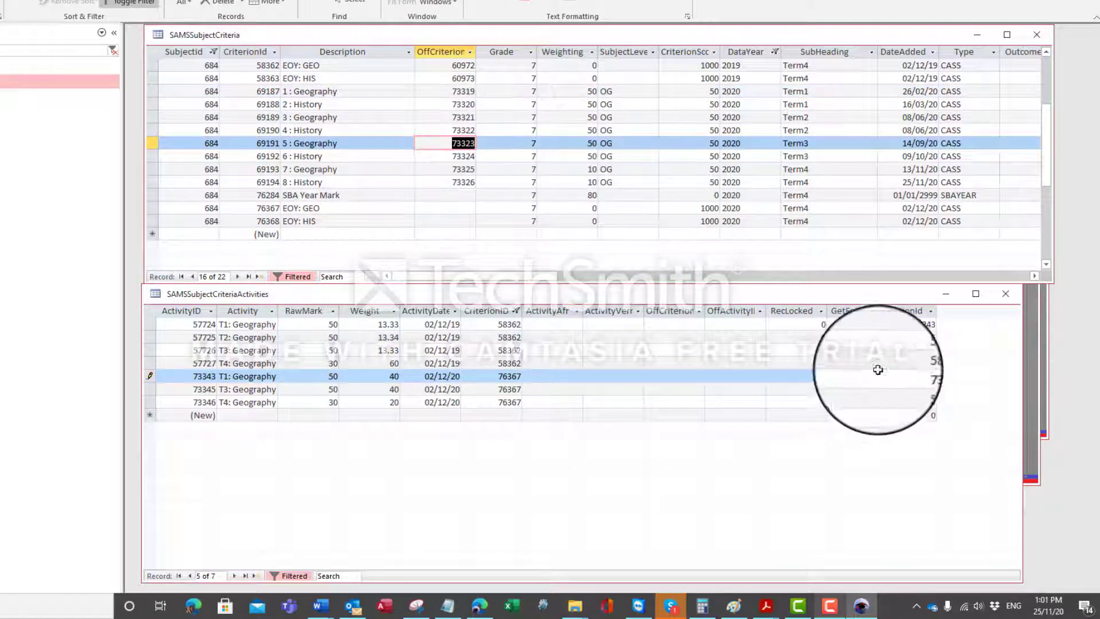
pyautogui.doubleClick(923, 388)
pyautogui.hotkey('ctrl', 'v')
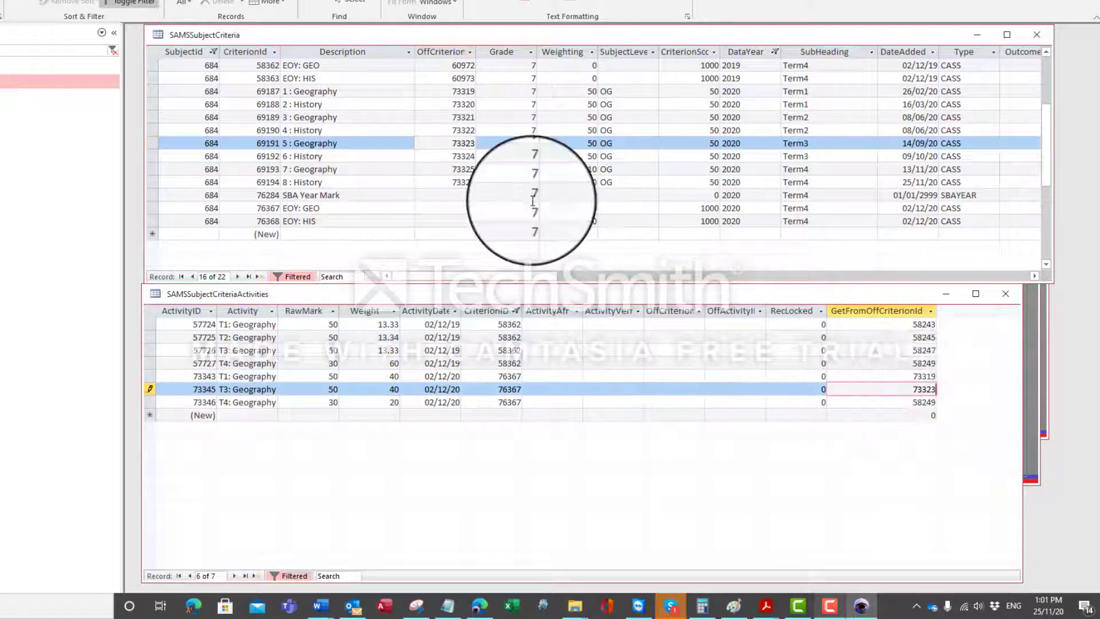
pyautogui.doubleClick(462, 169)
pyautogui.hotkey('ctrl', 'c')
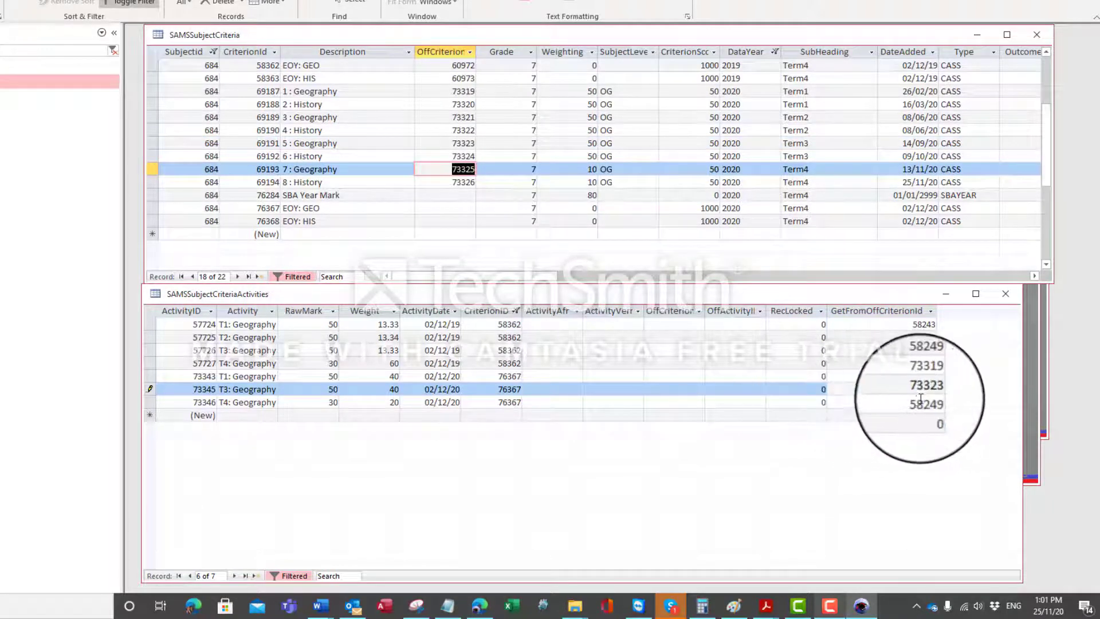
pyautogui.doubleClick(922, 401)
pyautogui.hotkey('ctrl', 'v')
pyautogui.click(886, 388)
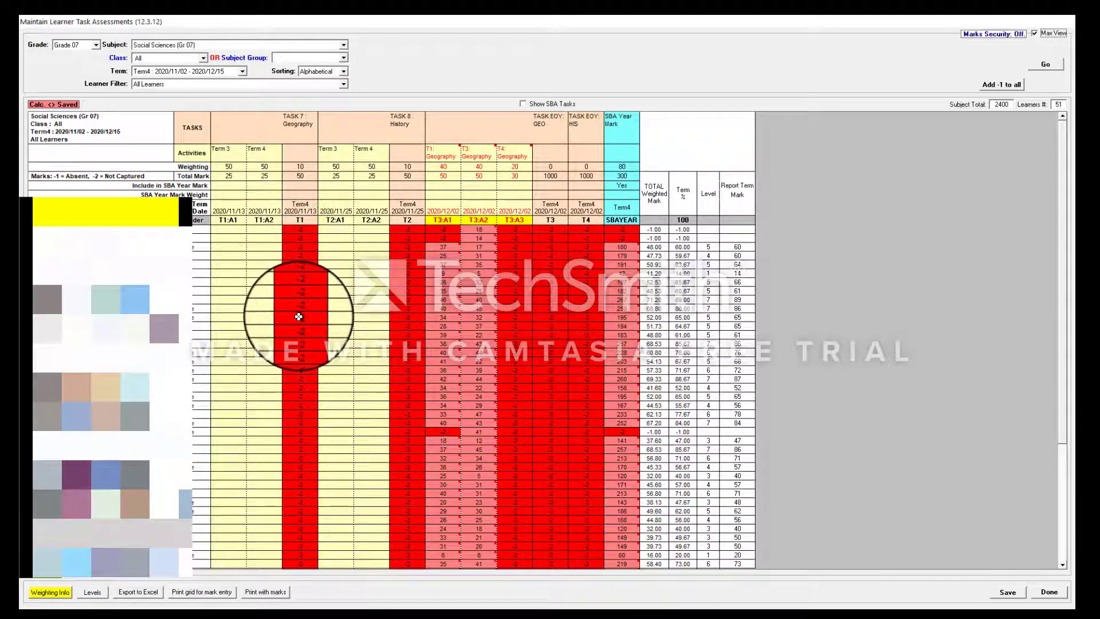
# In SA-SAMS, examine the first learner's T1:A1 mark cell under Task 7 Geography in the Grade 07 Social Sciences Term4 grid
pyautogui.click(228, 229)
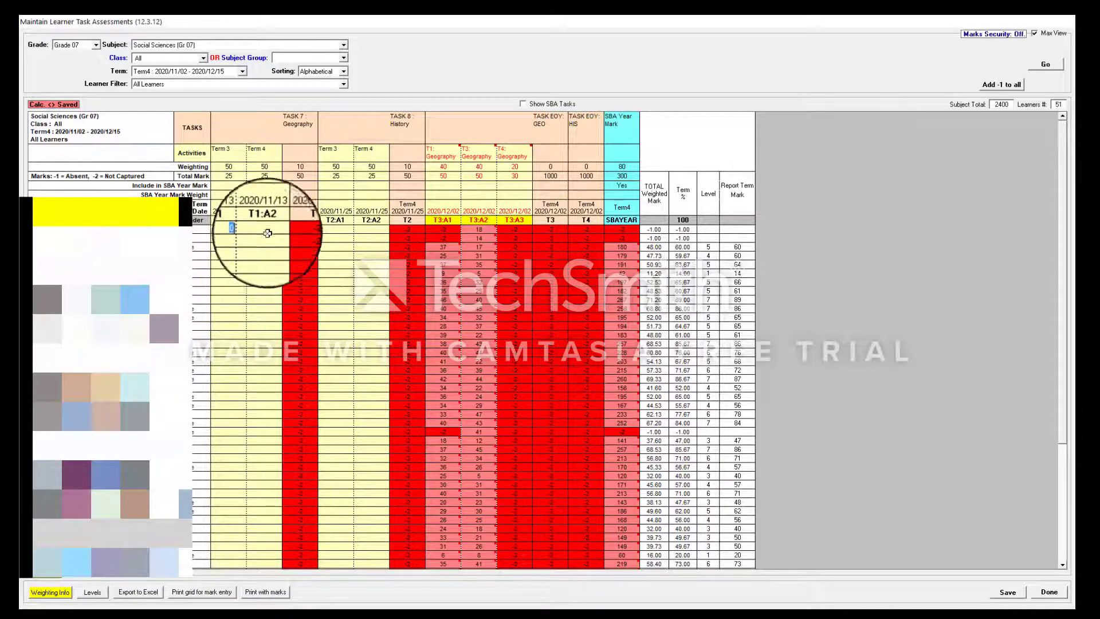
pyautogui.click(237, 229)
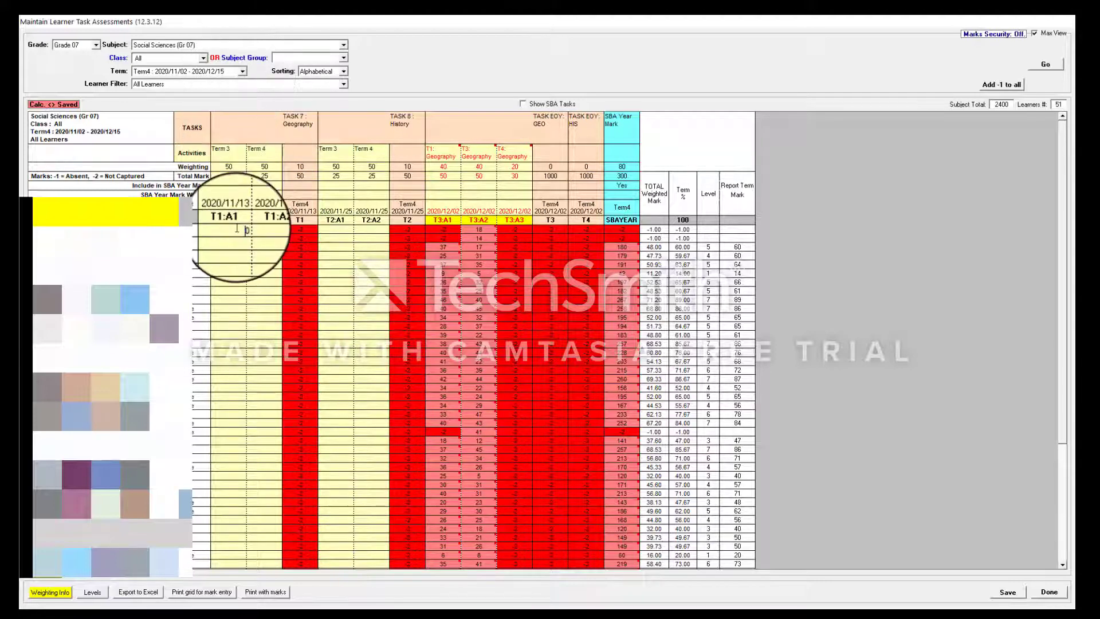
pyautogui.moveTo(238, 230); pyautogui.dragTo(251, 230)
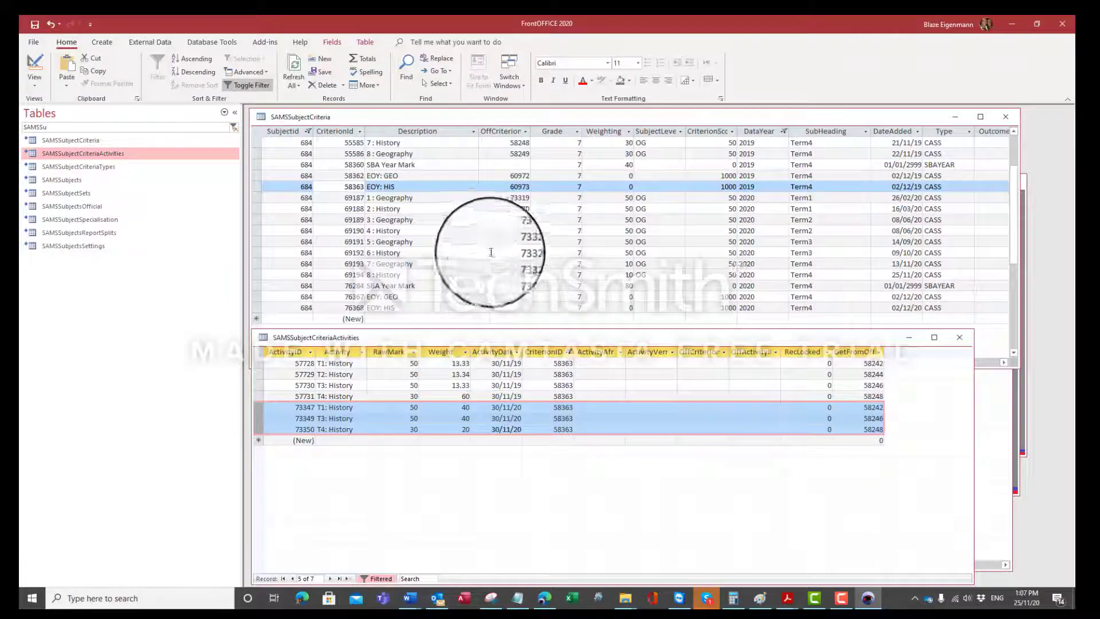
# In FrontOFFICE, copy CriterionId 76368 from the 2020 EOY: HIS record into the CriterionID of the pasted T1, T3 and T4 History activities
pyautogui.scroll(-1, 430, 255)
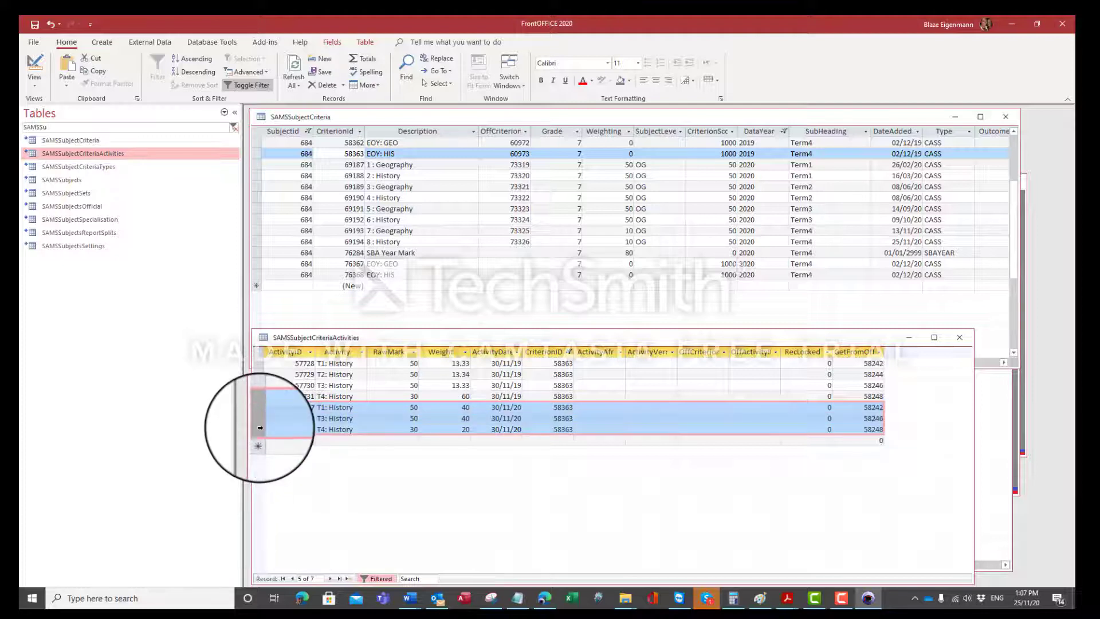
pyautogui.click(451, 409)
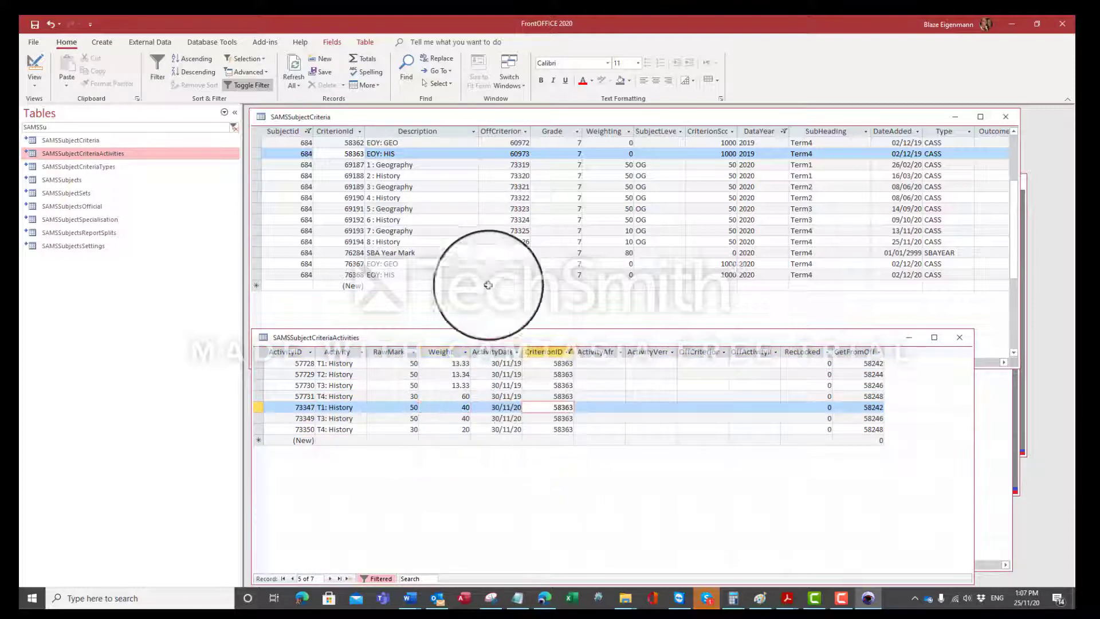
pyautogui.click(399, 274)
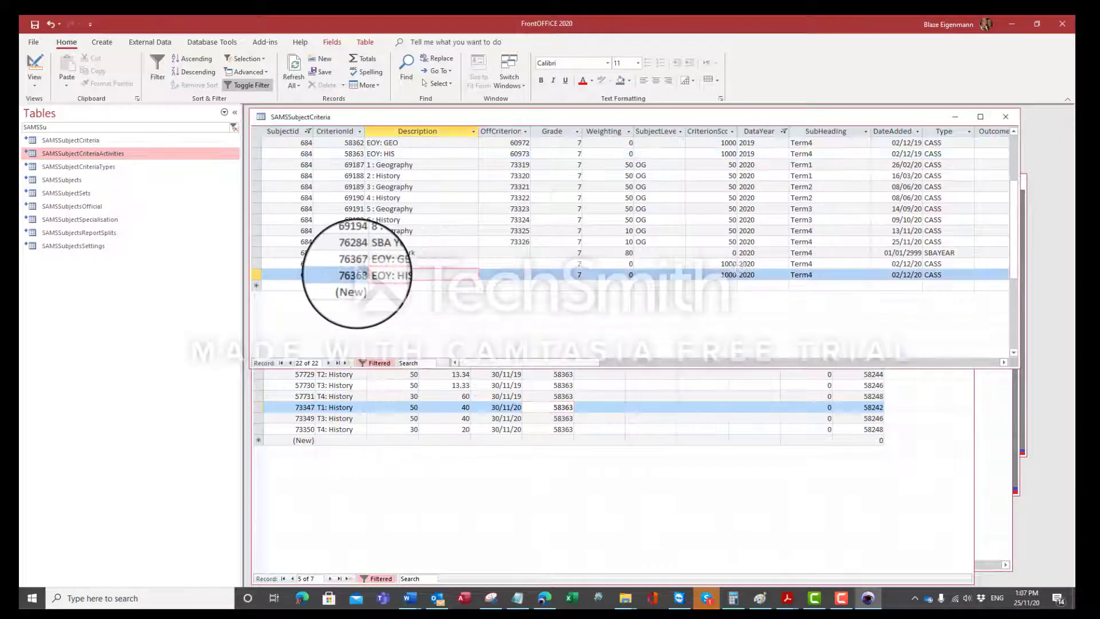
pyautogui.rightClick(356, 275)
pyautogui.click(386, 295)
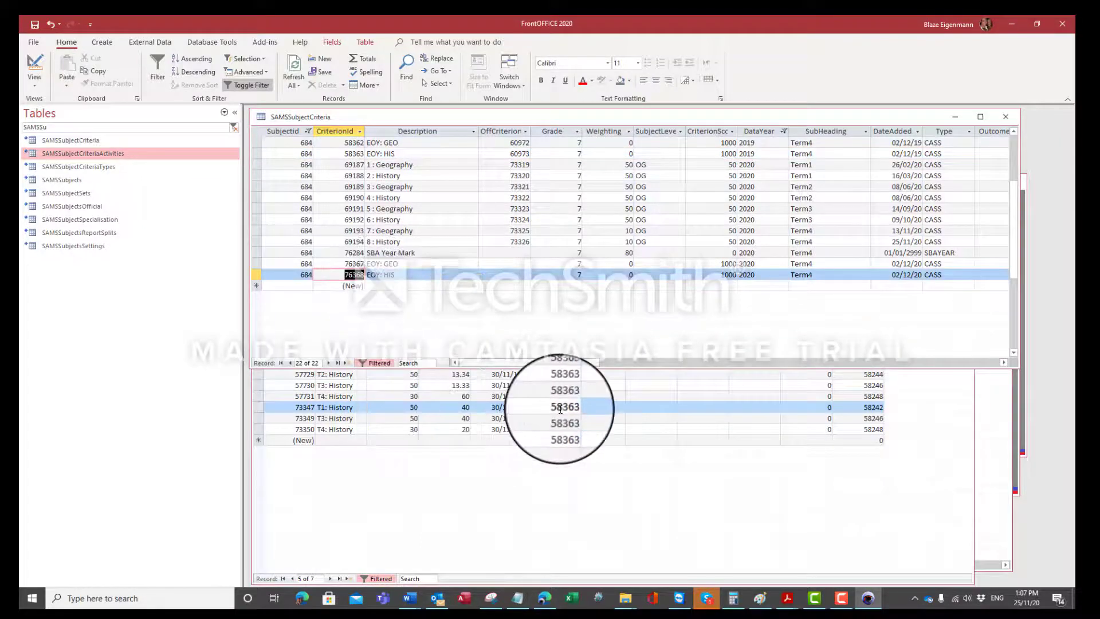
pyautogui.click(560, 408)
pyautogui.doubleClick(560, 408)
pyautogui.hotkey('ctrl', 'v')
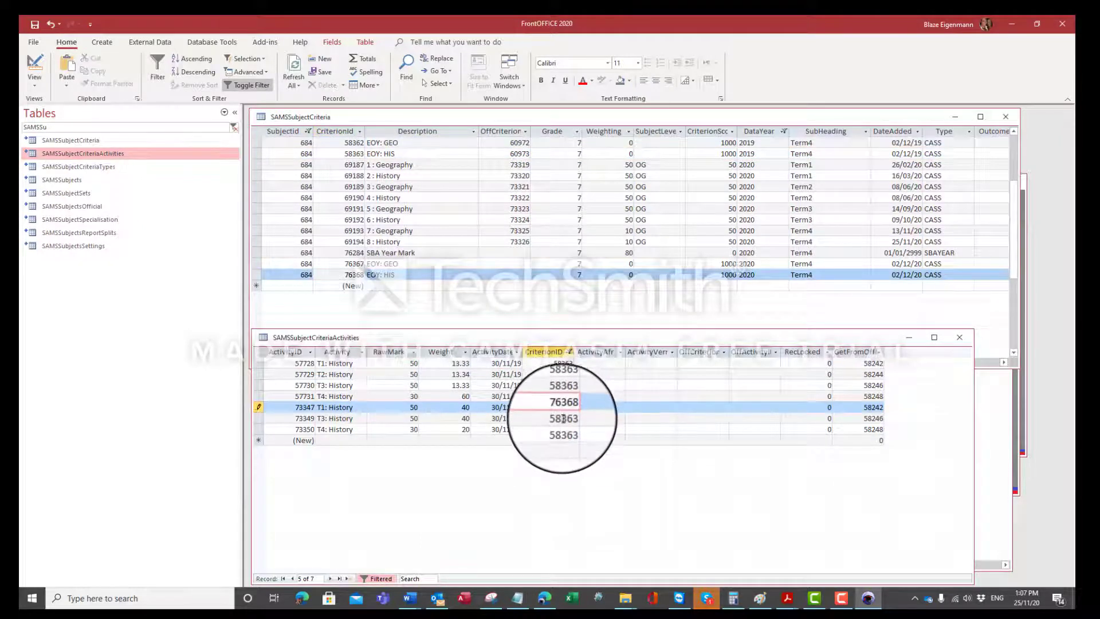
pyautogui.doubleClick(560, 418)
pyautogui.hotkey('ctrl', 'v')
pyautogui.doubleClick(561, 429)
pyautogui.hotkey('ctrl', 'v')
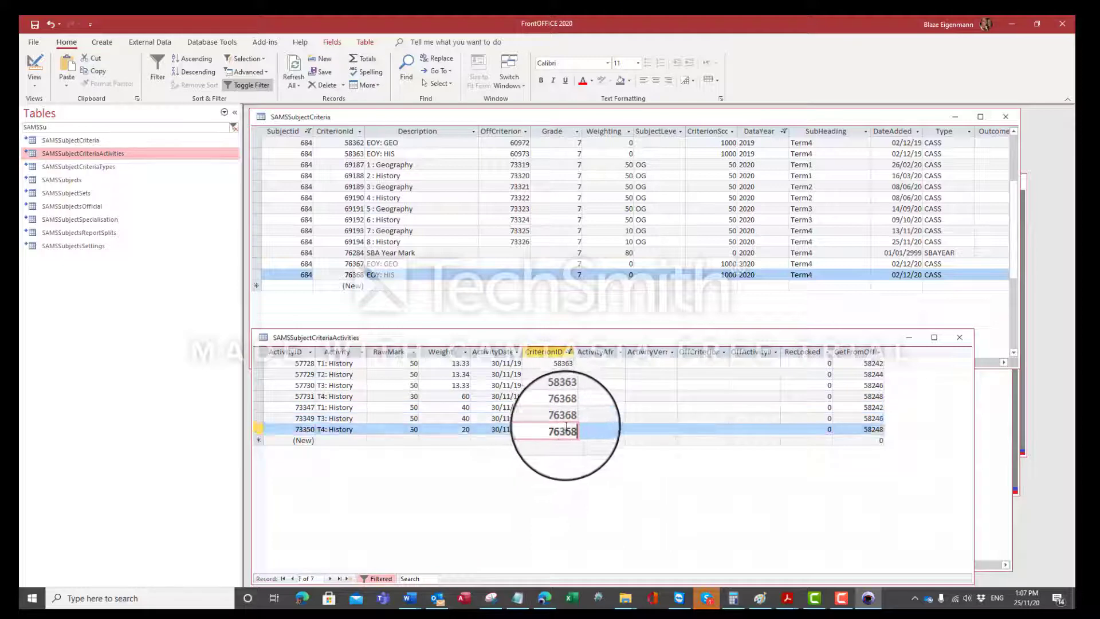
# Copy the 2020 History OffCriterionIds into GetFromOffCriterionId of the pasted History activities: 73320 for T1, 73324 for T3 and 73326 for T4
pyautogui.doubleClick(857, 407)
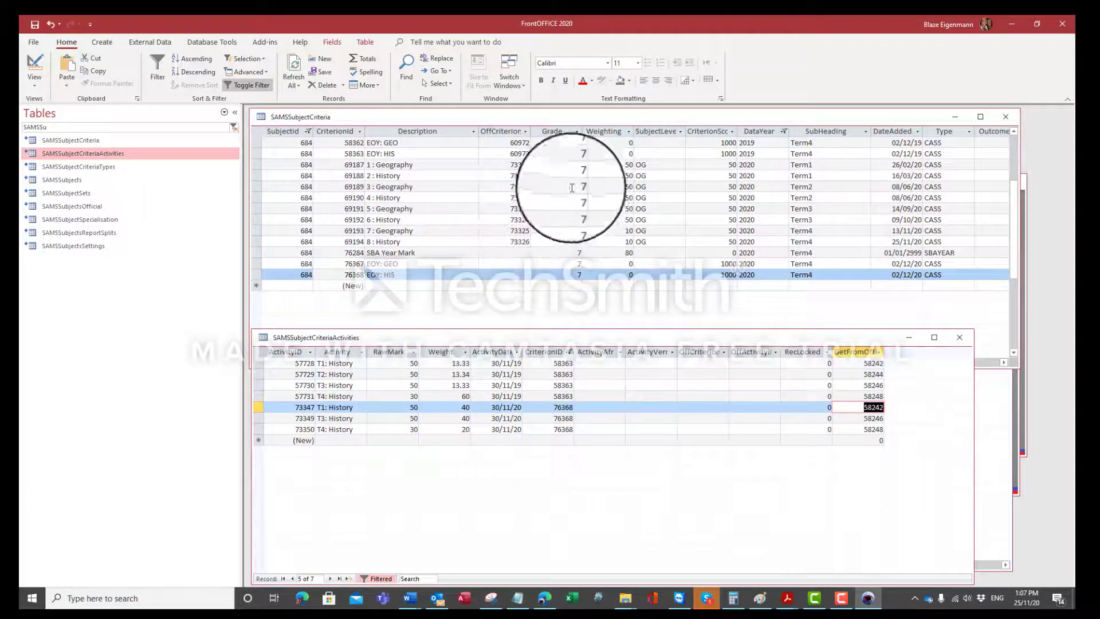
pyautogui.doubleClick(518, 176)
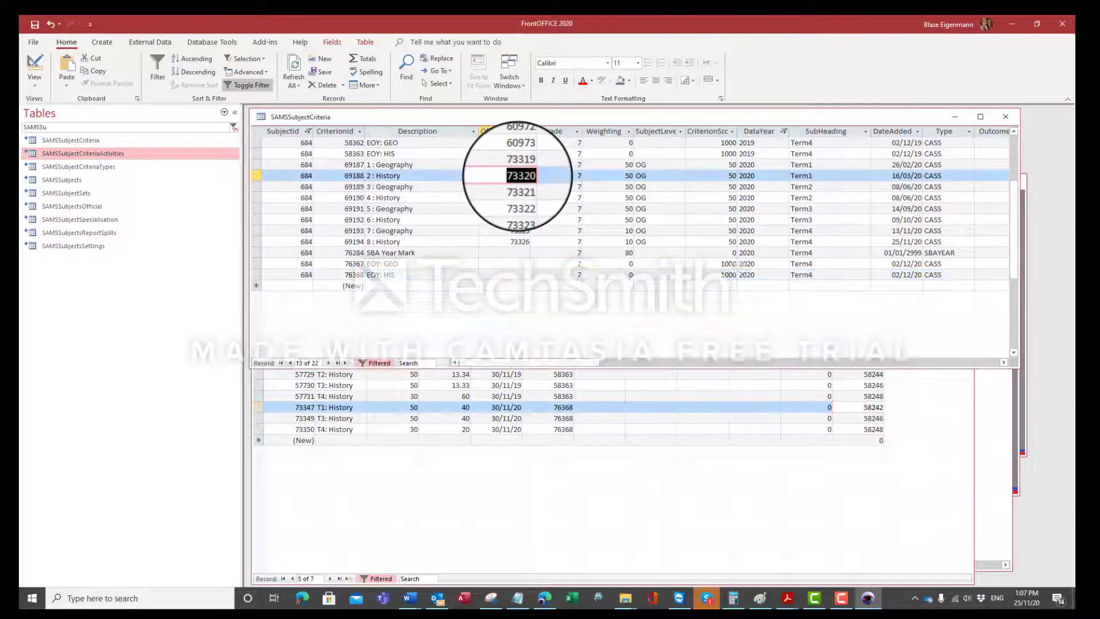
pyautogui.doubleClick(873, 407)
pyautogui.hotkey('ctrl', 'v')
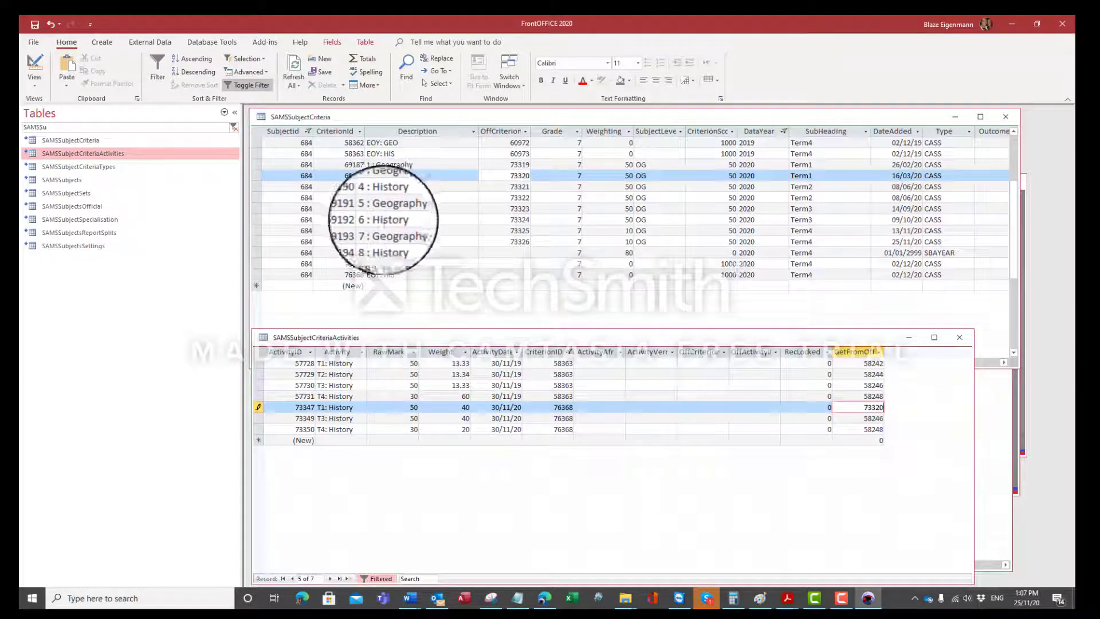
pyautogui.doubleClick(520, 220)
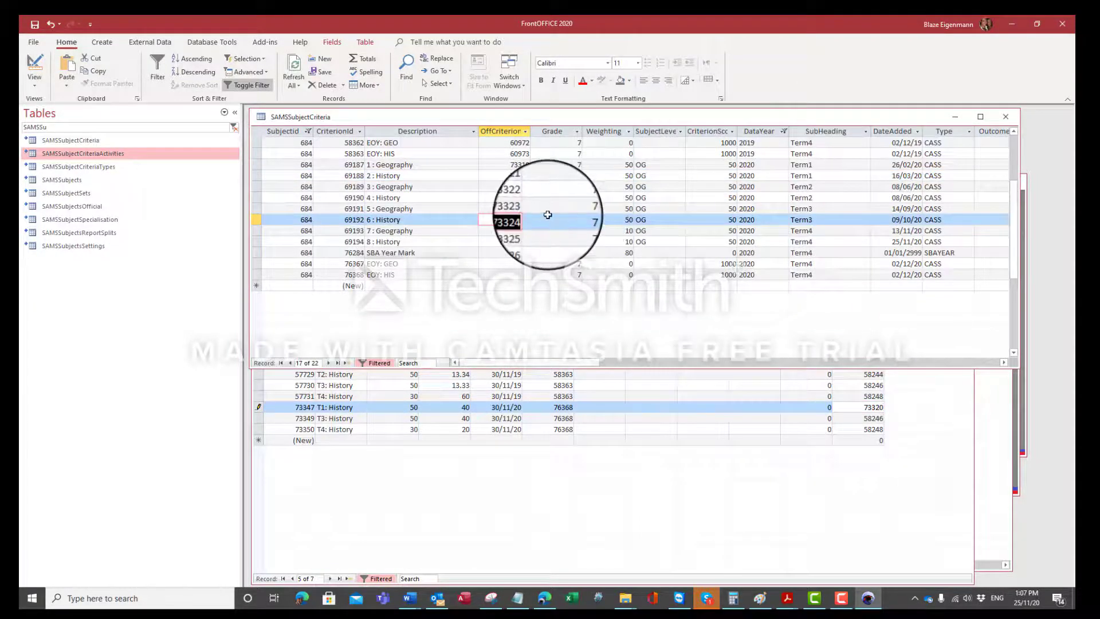
pyautogui.doubleClick(867, 418)
pyautogui.hotkey('ctrl', 'v')
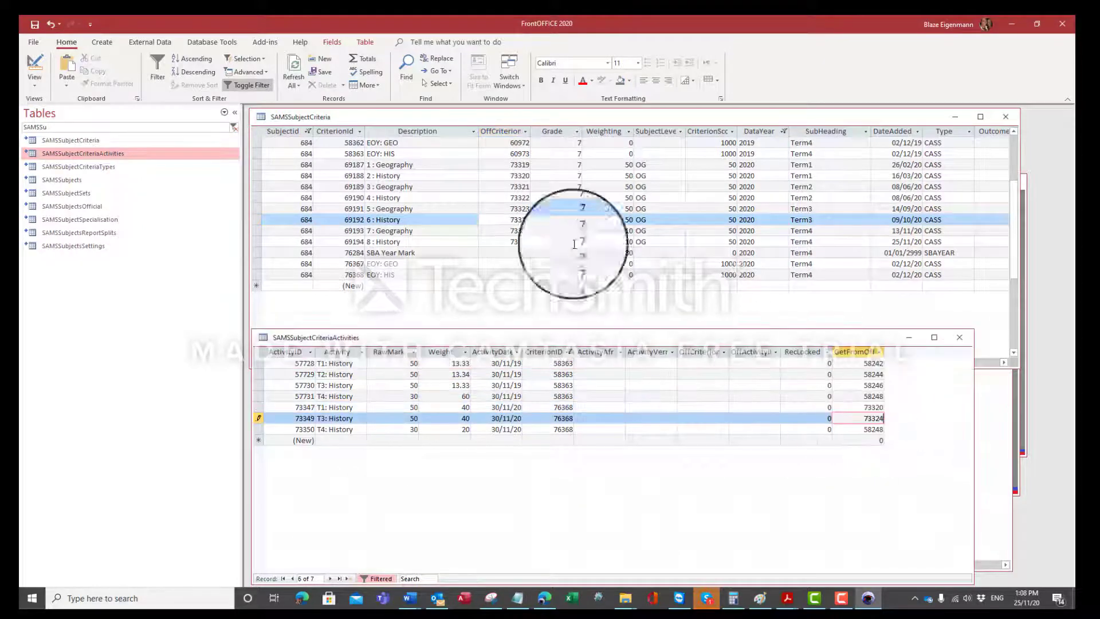
pyautogui.doubleClick(522, 241)
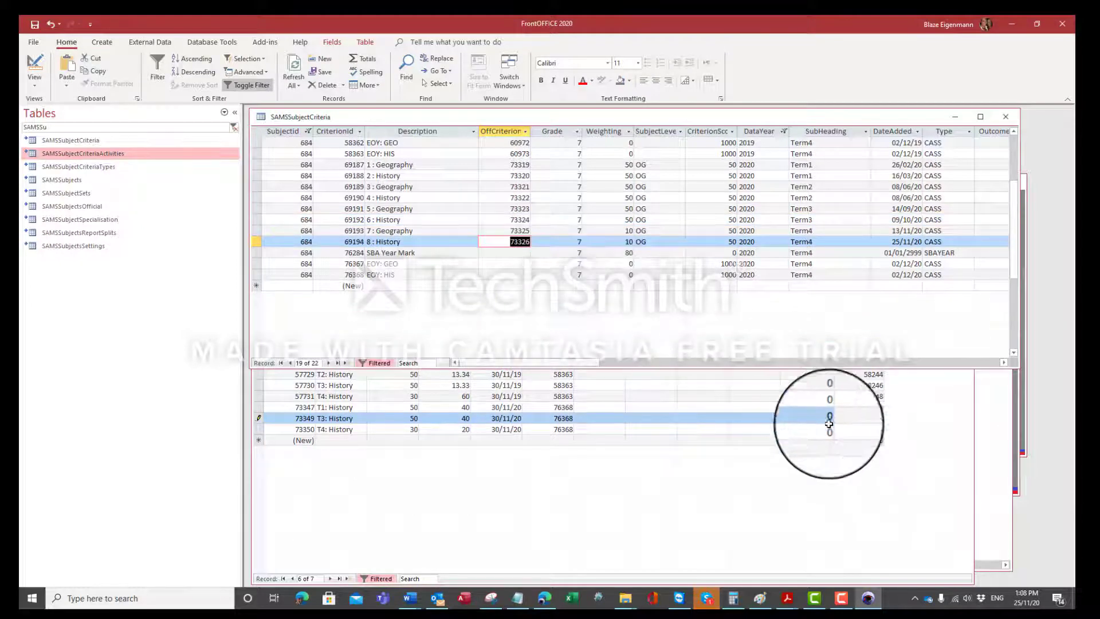
pyautogui.doubleClick(870, 430)
pyautogui.hotkey('ctrl', 'v')
pyautogui.click(774, 418)
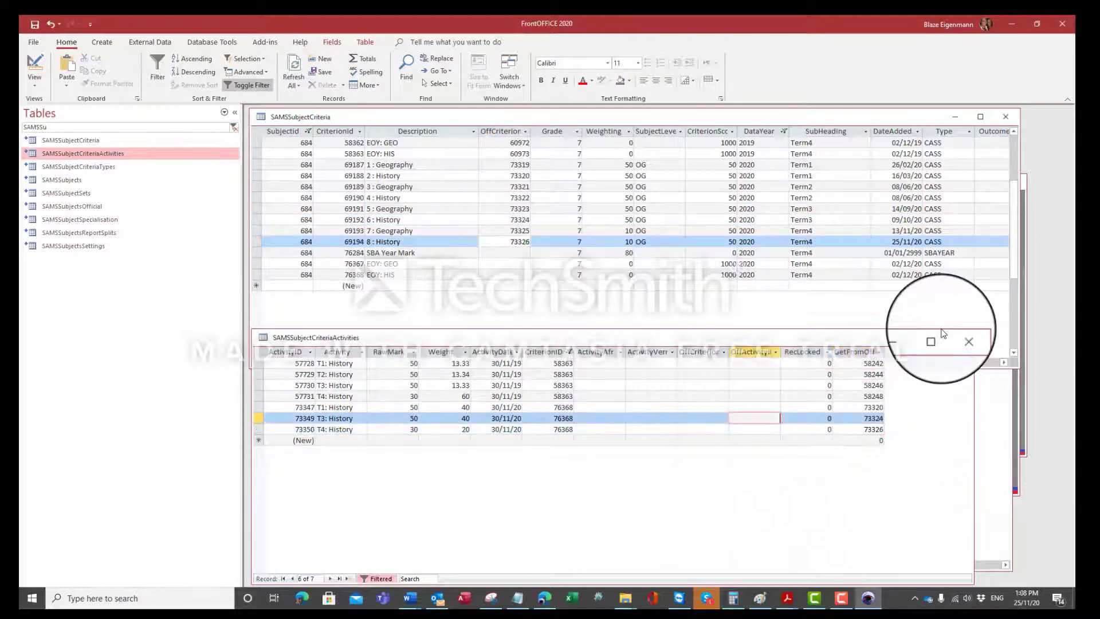